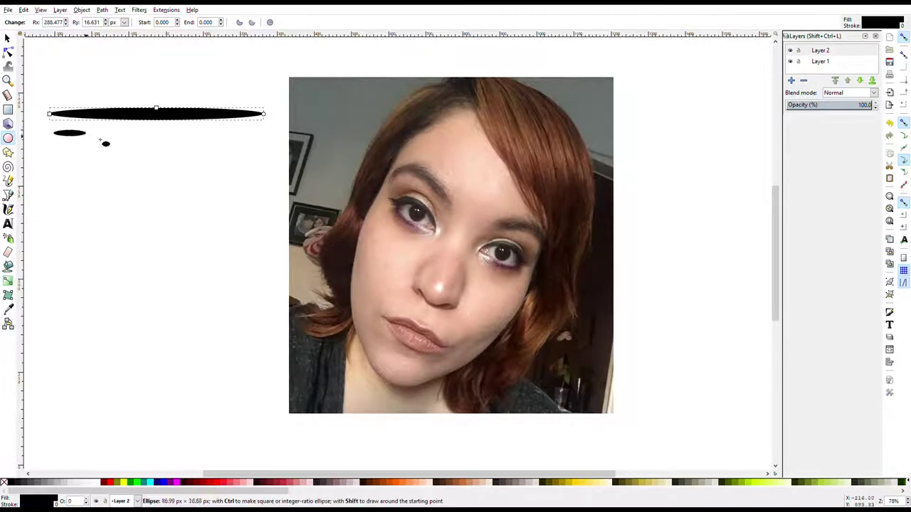
Draw three more thin tapered black ellipses, each thinner, stacked below the first
drag(52, 169, 273, 175)
drag(52, 182, 278, 184)
drag(52, 192, 278, 193)
Copy the thin ellipse as the Pencil shape and try a tapered stroke beside the face, then undo it
key(ctrl+shift+c)
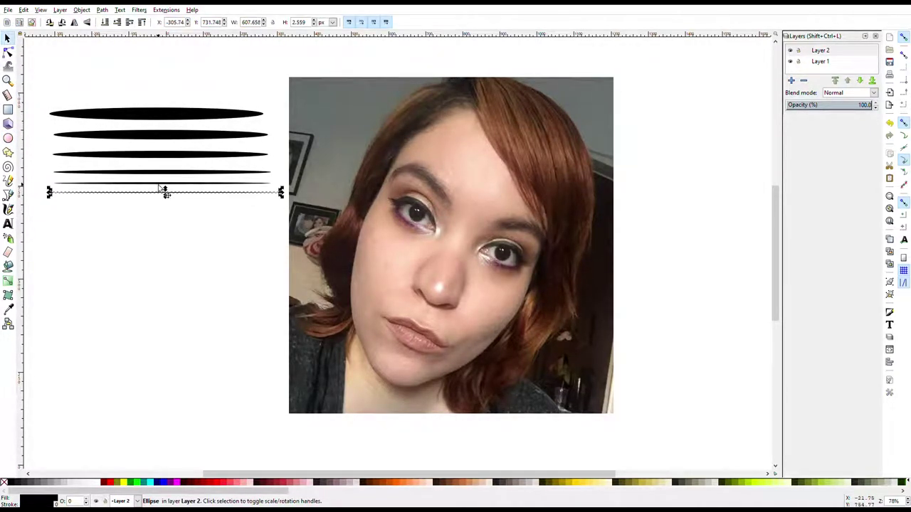
click(8, 181)
mouse_move(363, 218)
mouse_down()
mouse_move(375, 368)
mouse_move(530, 281)
mouse_up()
key(ctrl+z)
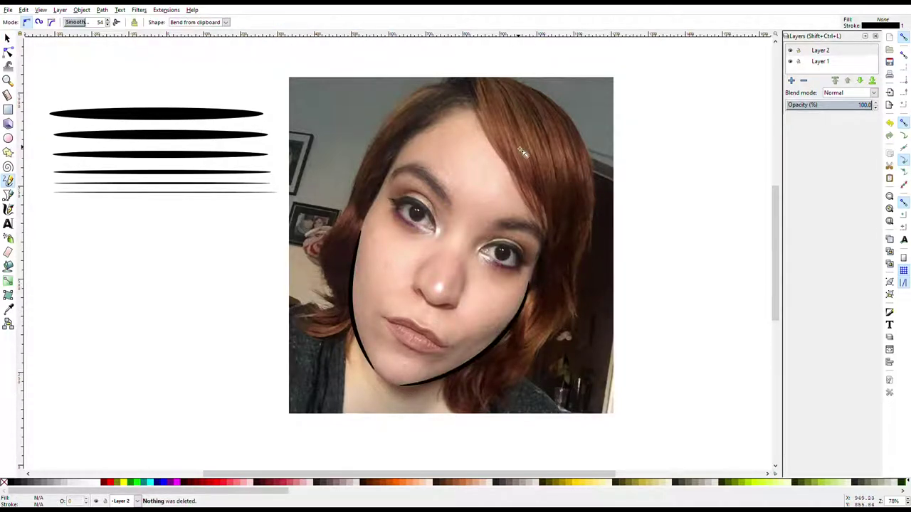
Trace the left cheek and jaw outline in a tapered stroke, redrawing failed attempts
drag(361, 260, 411, 163)
key(ctrl+z)
drag(356, 256, 415, 148)
key(ctrl+z)
drag(401, 149, 391, 182)
drag(361, 262, 359, 265)
Trace the fringe edge across the forehead and remove a stray right-cheek stroke
drag(476, 107, 525, 162)
key(Delete)
drag(475, 105, 528, 185)
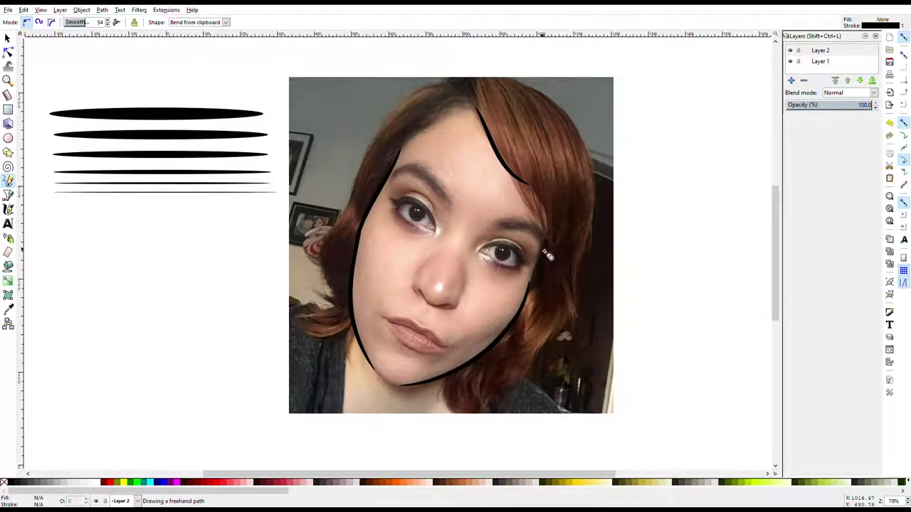
drag(521, 322, 521, 323)
key(ctrl+z)
key(Delete)
Outline the left edge of the hair from the crown down
drag(385, 137, 343, 305)
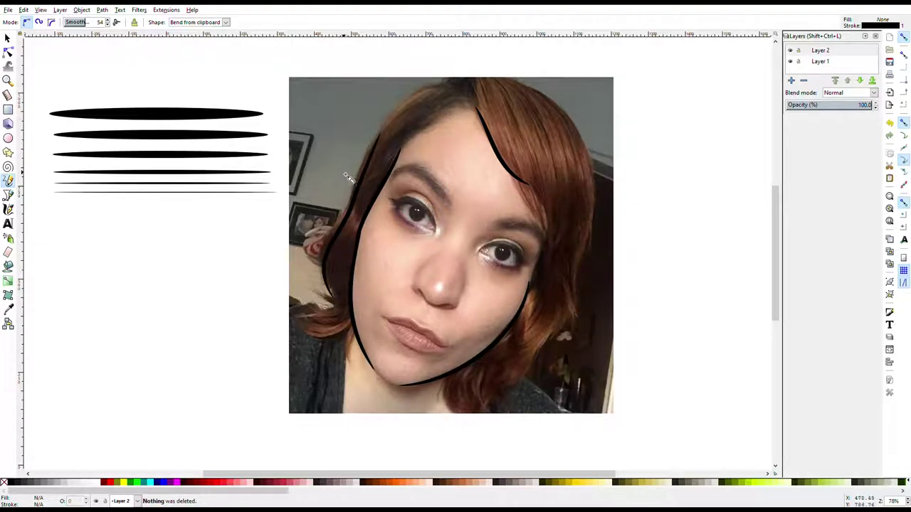
drag(443, 89, 343, 301)
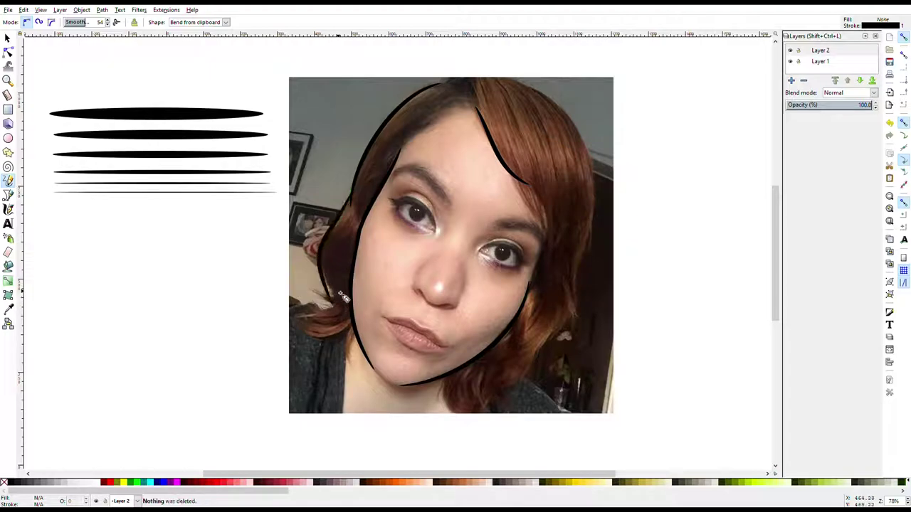
drag(352, 196, 327, 313)
key(Delete)
Arc strokes over the hair top, add a neck line, and trace the right and lower-left hair edges
drag(447, 87, 488, 123)
drag(496, 77, 605, 181)
key(ctrl+z)
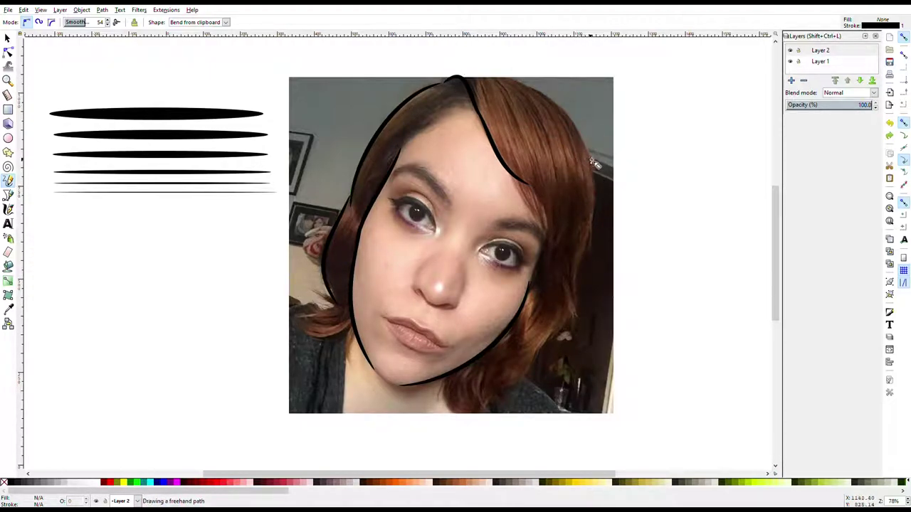
drag(544, 92, 463, 75)
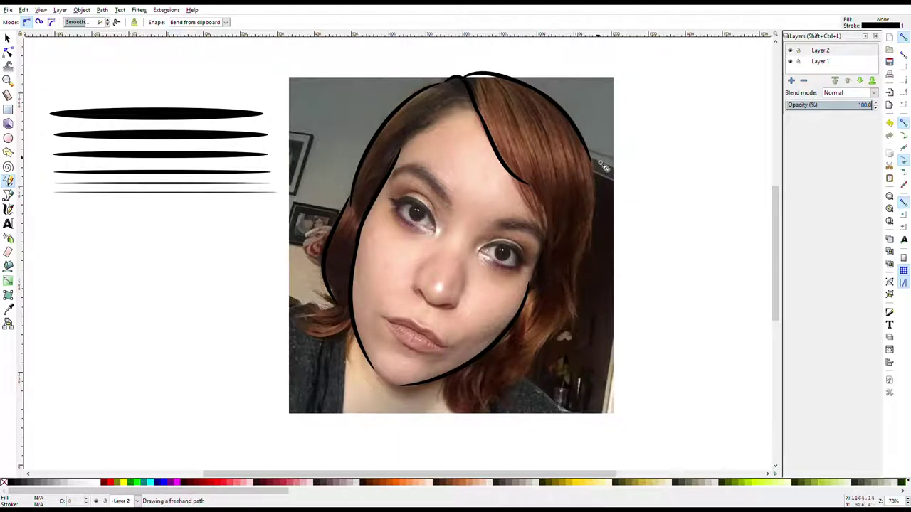
drag(445, 376, 465, 415)
drag(596, 162, 570, 292)
drag(317, 341, 297, 328)
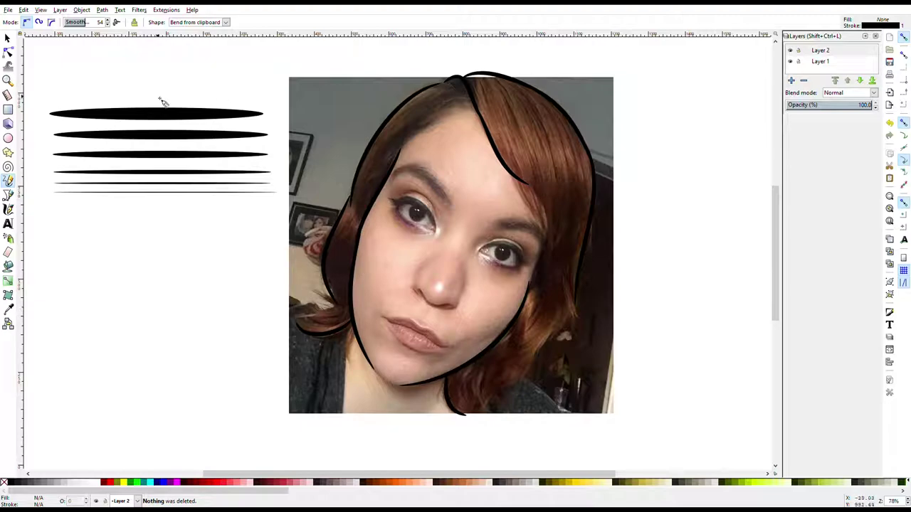
Use the thinnest ellipse as the stroke shape and draw thin strands down the right hair
key(s)
click(143, 186)
click(8, 180)
mouse_move(475, 81)
mouse_down()
mouse_move(519, 162)
mouse_move(550, 184)
mouse_up()
drag(530, 96, 575, 213)
drag(569, 140, 578, 253)
drag(577, 144, 588, 222)
drag(543, 281, 535, 356)
key(Delete)
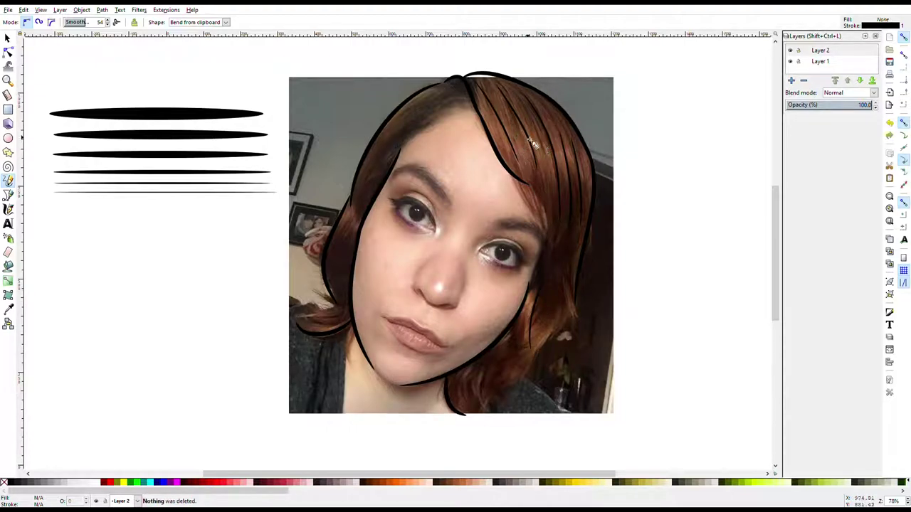
drag(561, 132, 594, 200)
Draw thin strands on the left and lower-left hair, hiding the photo to check the line art
click(790, 61)
click(790, 61)
key(Delete)
mouse_move(439, 98)
mouse_down()
mouse_move(391, 149)
mouse_move(386, 175)
mouse_up()
key(Delete)
drag(355, 225, 352, 279)
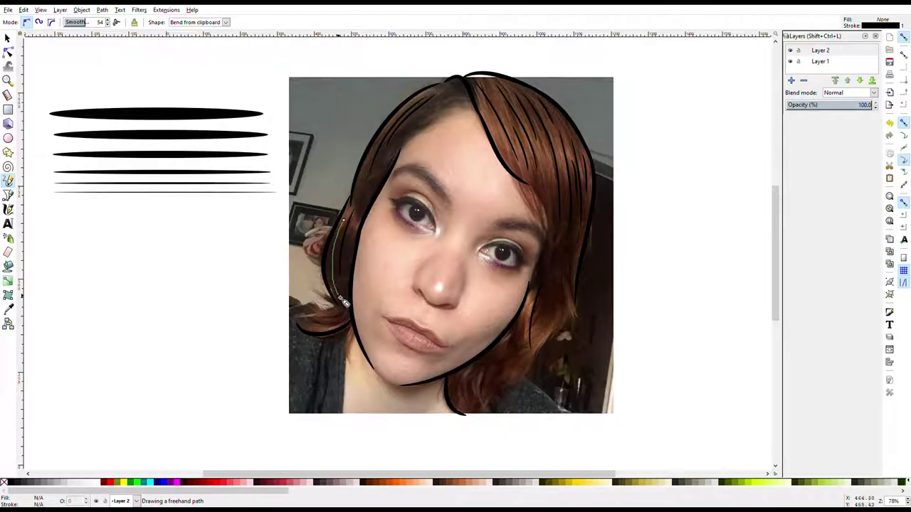
drag(329, 326, 348, 313)
key(Delete)
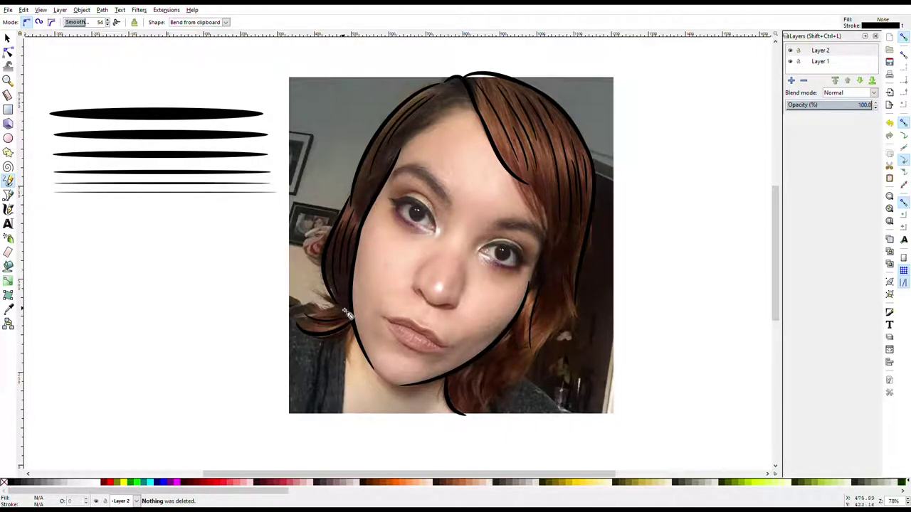
click(790, 61)
click(789, 61)
Switch to the thicker second ellipse shape and draw the left eyebrow
key(s)
click(160, 134)
key(p)
drag(440, 176, 422, 175)
Draw the right eyebrow and an extra stroke over the left brow, then check the brows without the photo
drag(539, 233, 545, 242)
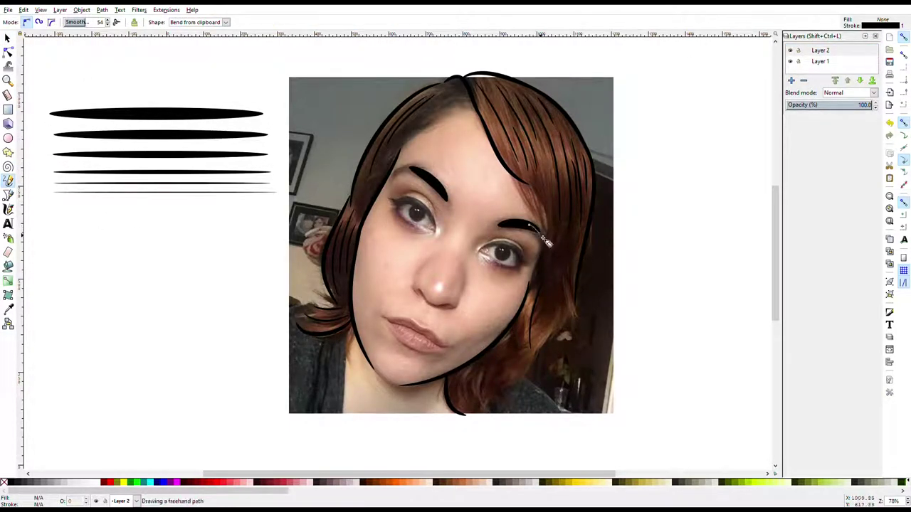
key(s)
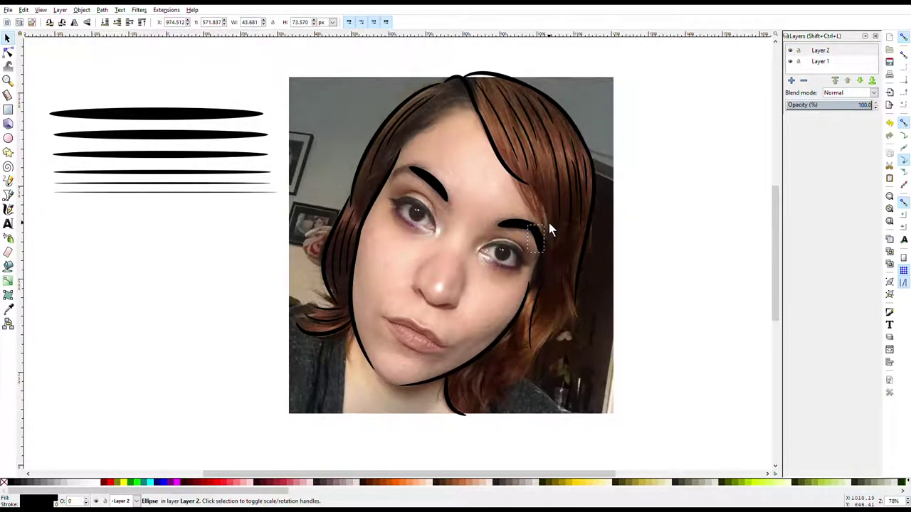
key(p)
drag(436, 171, 392, 183)
key(s)
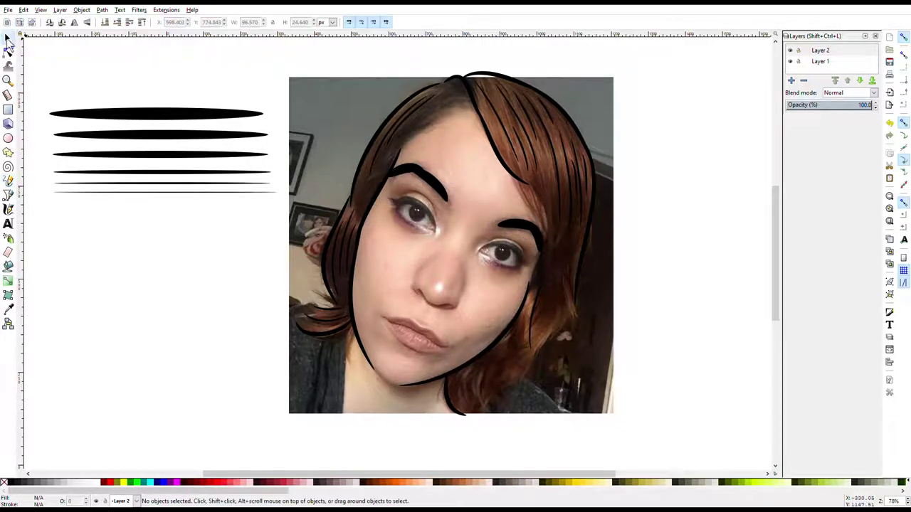
click(402, 186)
click(790, 62)
click(790, 61)
Switch to the thinnest ellipse shape and draw a liner stroke at the right eye, nudging it into place
click(83, 189)
key(p)
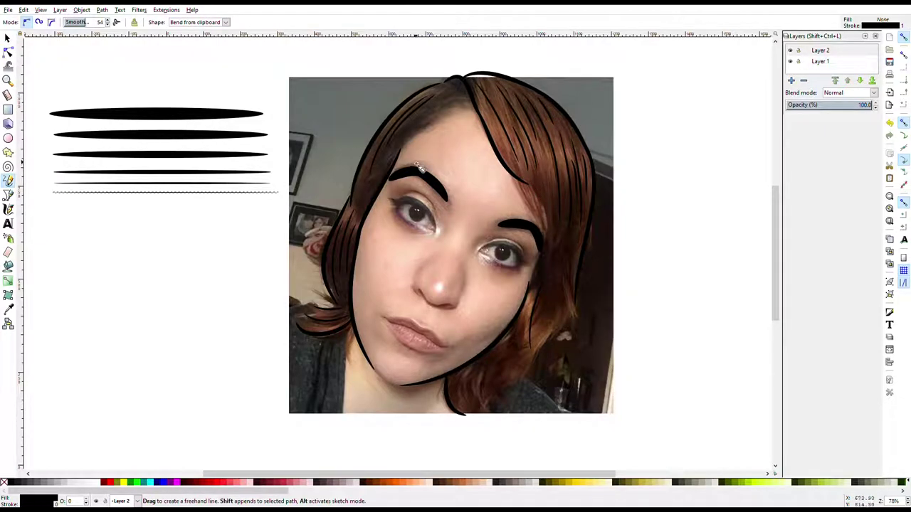
drag(500, 246, 497, 247)
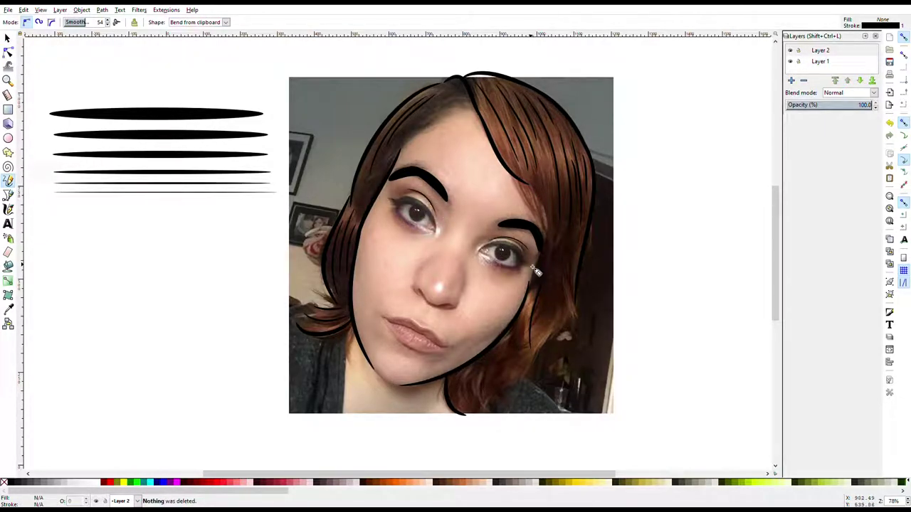
key(s)
click(516, 250)
drag(520, 252, 521, 249)
key(p)
key(s)
click(118, 179)
key(Escape)
key(p)
key(Delete)
Recopy the thin stroke shape and draw a liner line along the left eye
key(s)
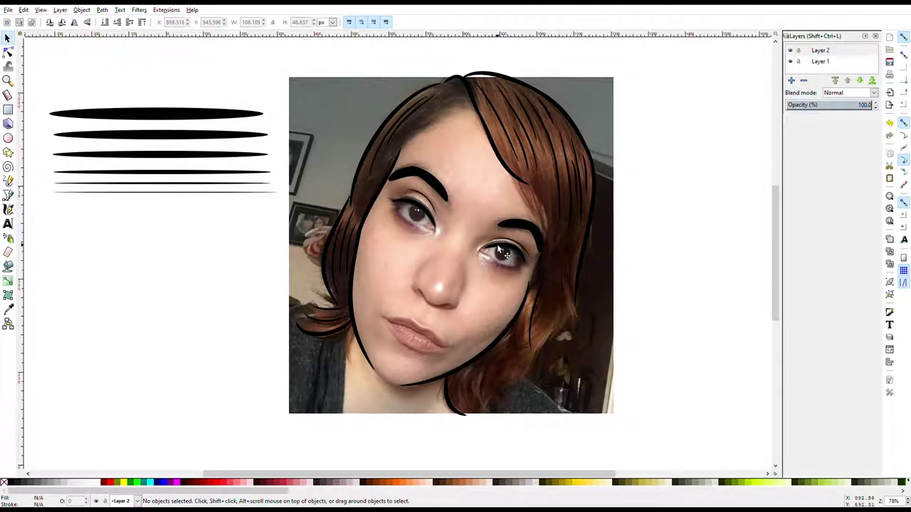
click(498, 245)
key(Escape)
key(Tab)
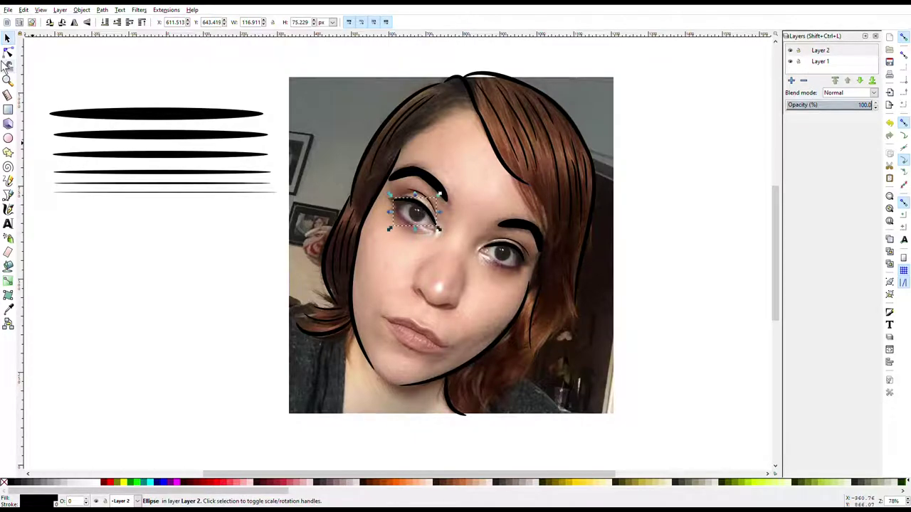
key(Tab)
key(p)
drag(409, 225, 416, 226)
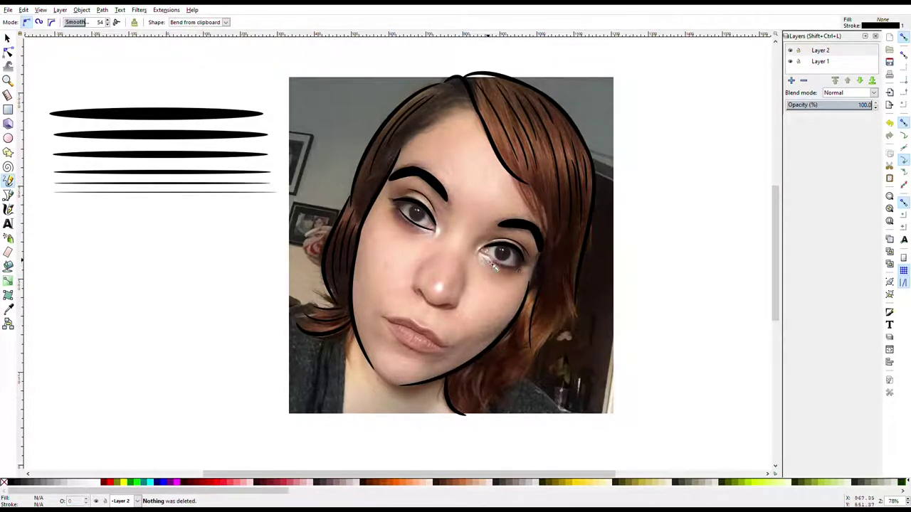
key(Delete)
Trace the right eye's lower lid, shift the left-eye line slightly left, and draw the left nostril curve
drag(518, 269, 495, 262)
key(s)
click(415, 225)
drag(414, 224, 412, 225)
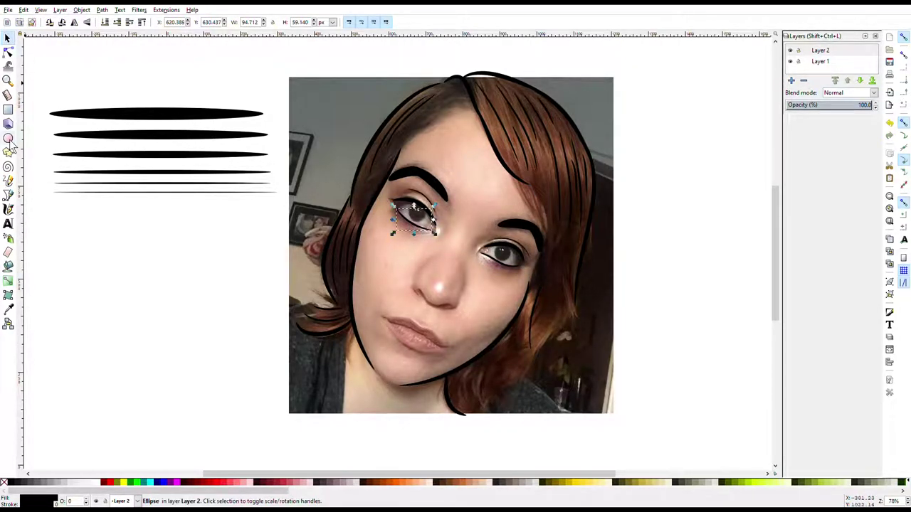
key(p)
mouse_move(424, 271)
mouse_down()
mouse_move(416, 294)
mouse_move(451, 313)
mouse_up()
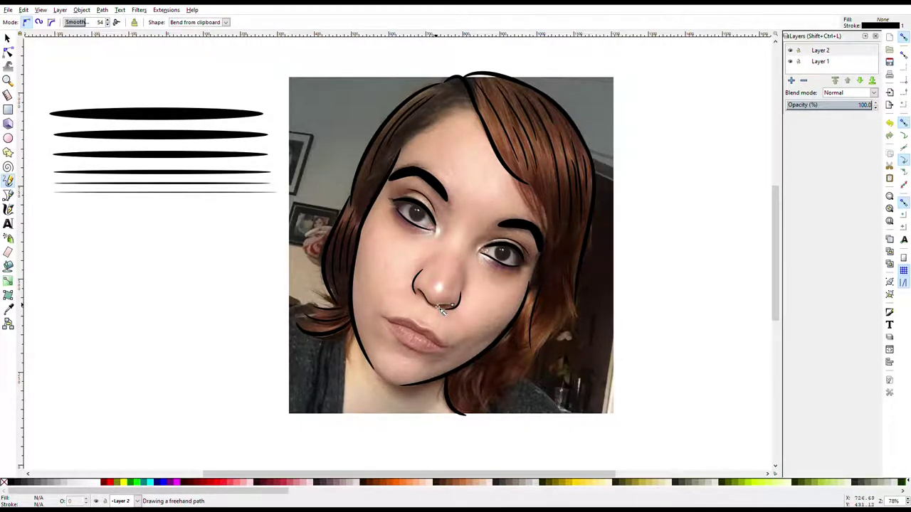
Zoom in and move the right nostril stroke up into position
scroll(460, 292, up, 2)
scroll(461, 293, up, 1)
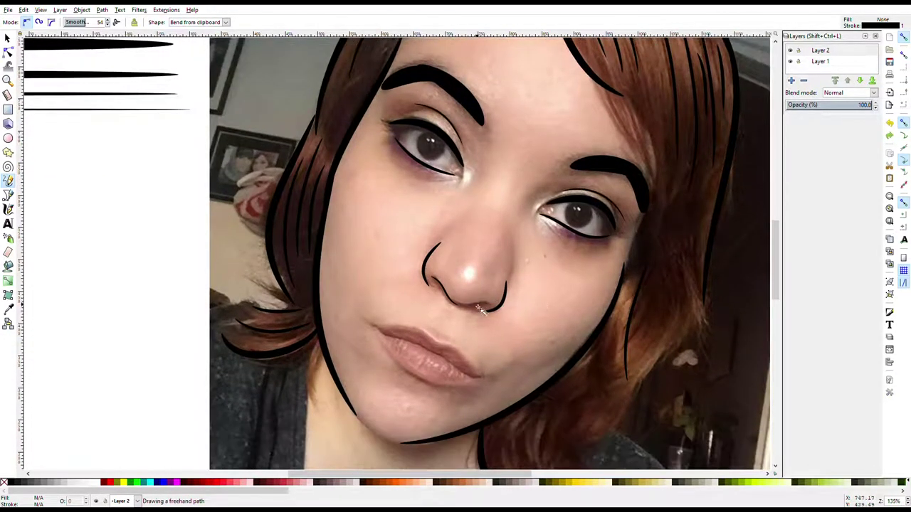
key(s)
click(442, 292)
click(484, 312)
mouse_move(484, 311)
mouse_down()
mouse_move(488, 303)
mouse_move(469, 308)
mouse_move(486, 282)
mouse_up()
click(470, 307)
click(7, 180)
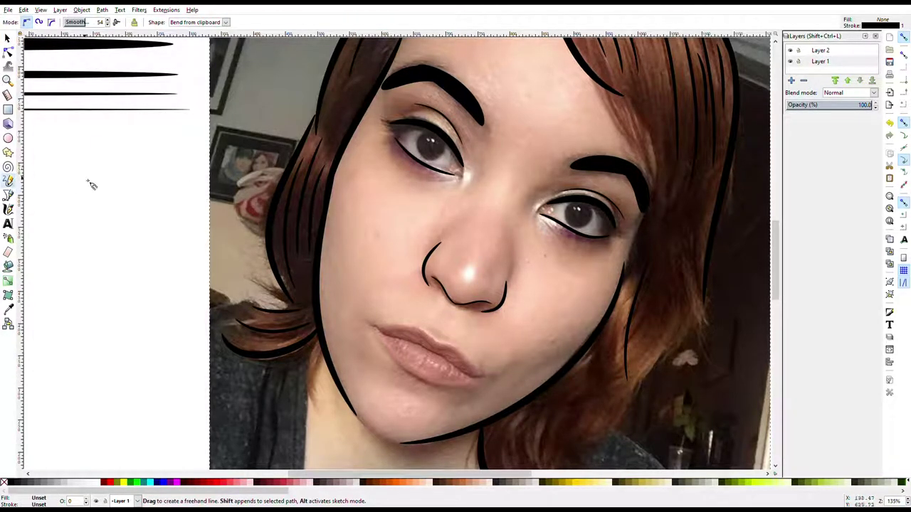
Trace the upper and lower lip outlines with thin tapered strokes
drag(427, 350, 382, 331)
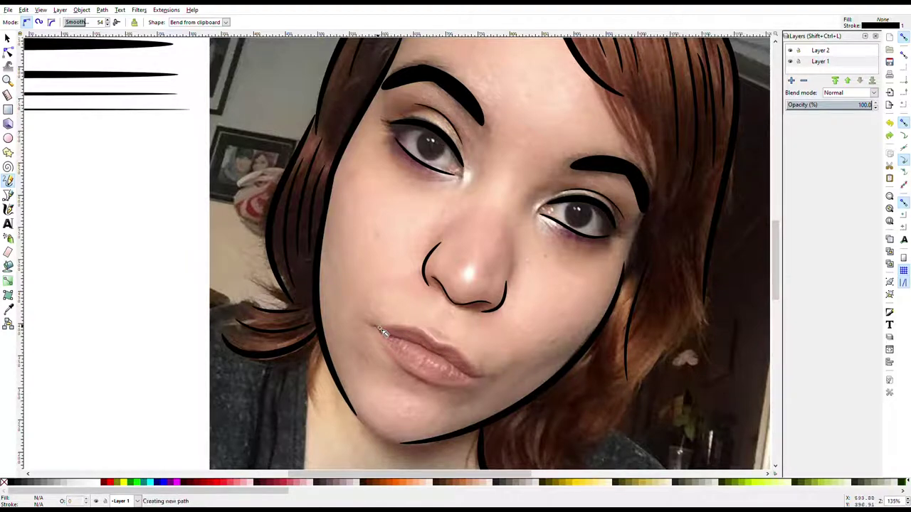
drag(396, 359, 426, 377)
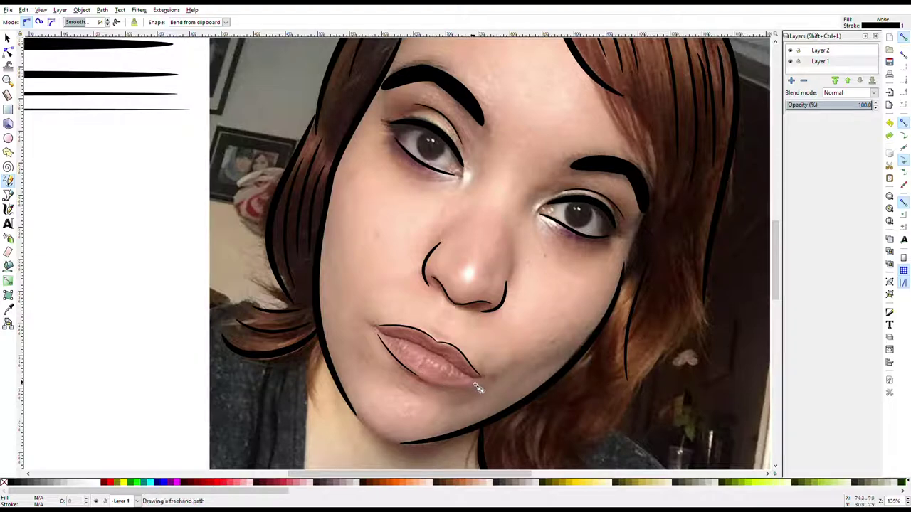
key(s)
click(419, 336)
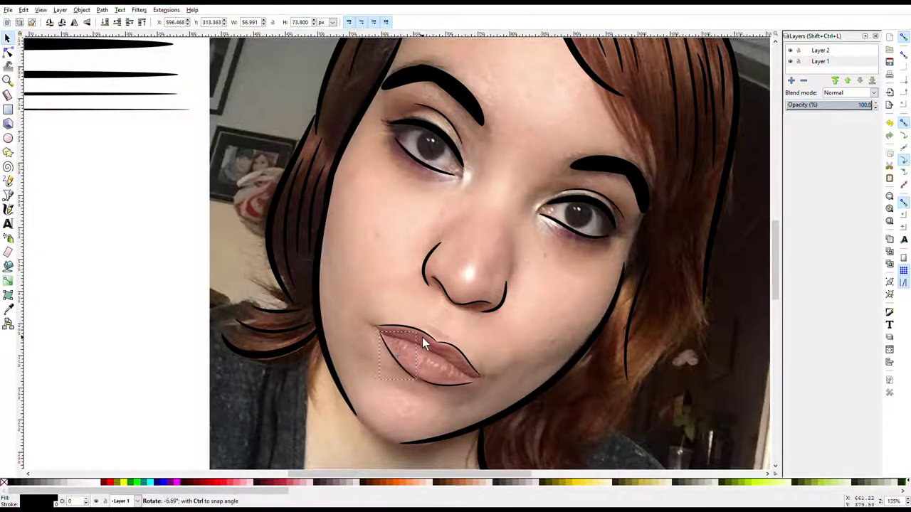
click(449, 384)
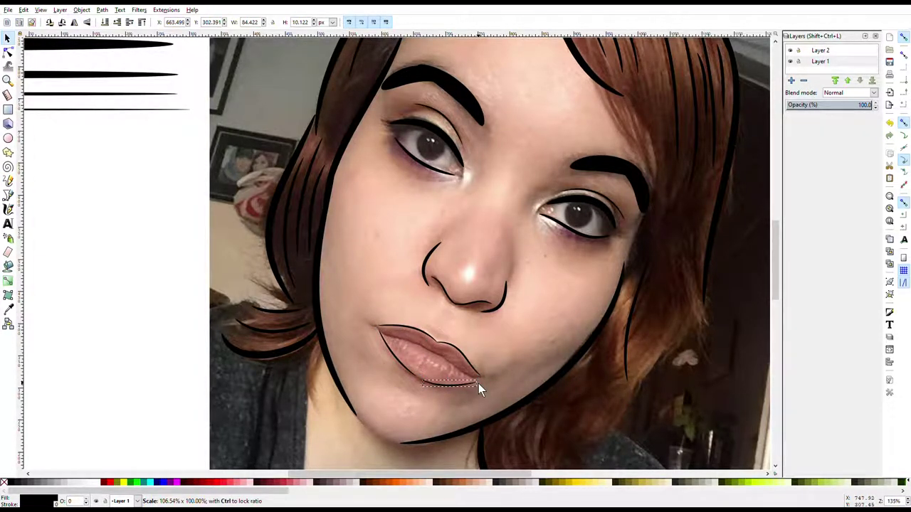
click(9, 182)
drag(380, 330, 388, 338)
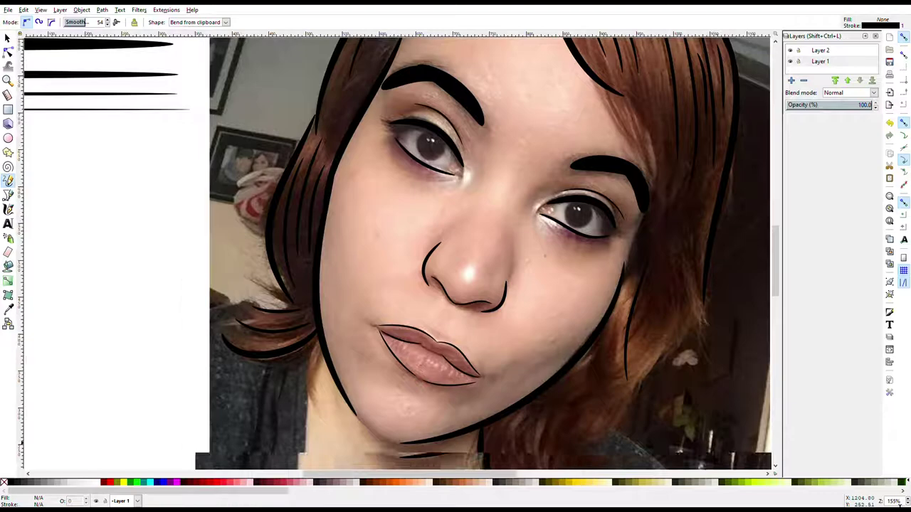
scroll(398, 435, up, 2)
Draw the line between the lips and a left-eye iris stroke, rotating the iris into place
drag(440, 292, 513, 336)
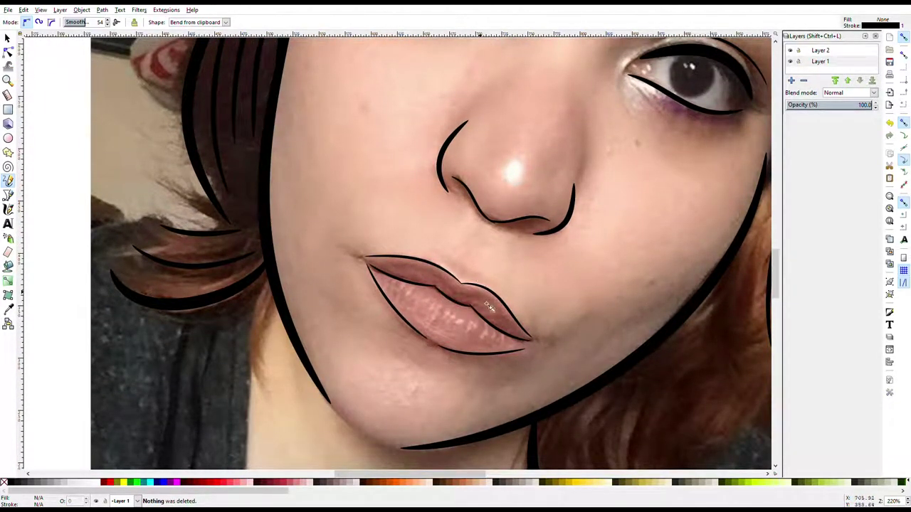
scroll(490, 307, down, 3)
scroll(433, 145, up, 1)
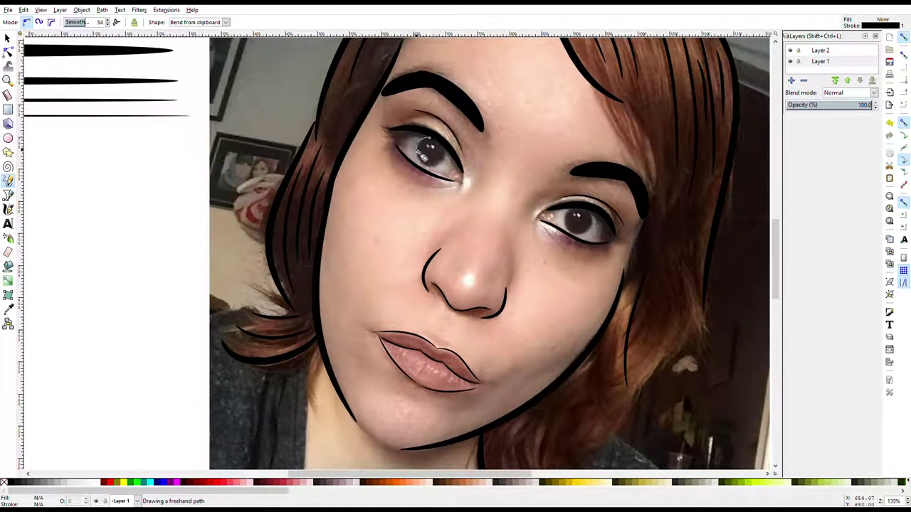
mouse_move(446, 170)
mouse_down()
mouse_move(432, 143)
mouse_move(450, 163)
mouse_up()
key(Delete)
click(7, 37)
click(580, 222)
click(580, 222)
drag(593, 208, 596, 213)
Draw tapered hair strokes near the hairline and across the top of the head
key(p)
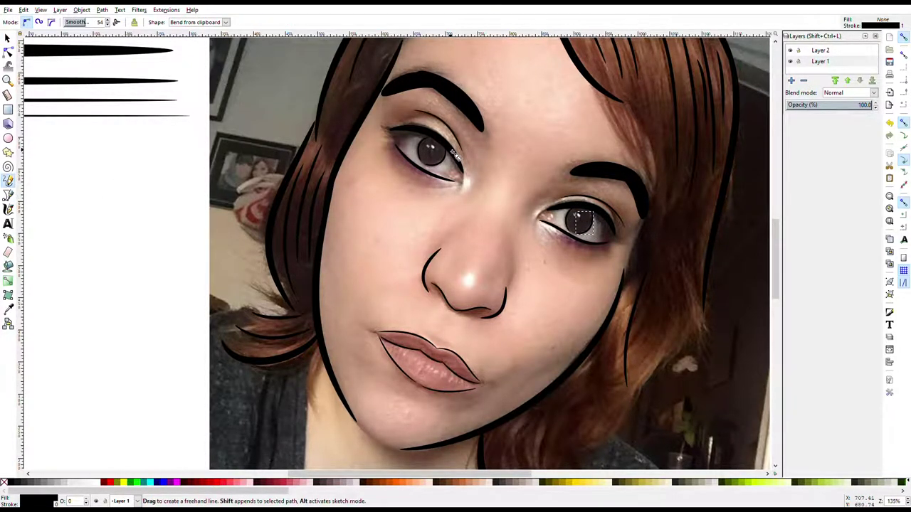
scroll(656, 313, up, 1)
drag(610, 245, 610, 246)
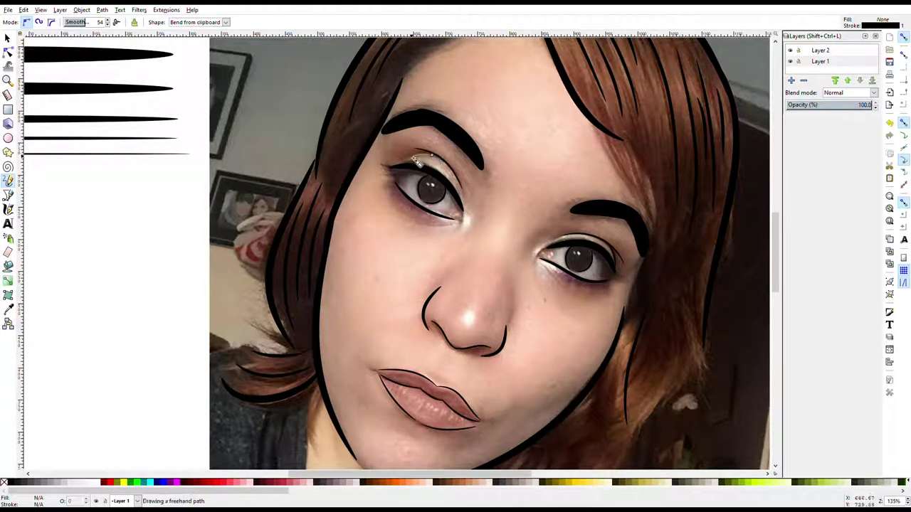
scroll(413, 158, up, 2)
drag(455, 109, 392, 178)
mouse_move(490, 87)
mouse_down()
mouse_move(437, 116)
mouse_move(486, 84)
mouse_move(528, 88)
mouse_up()
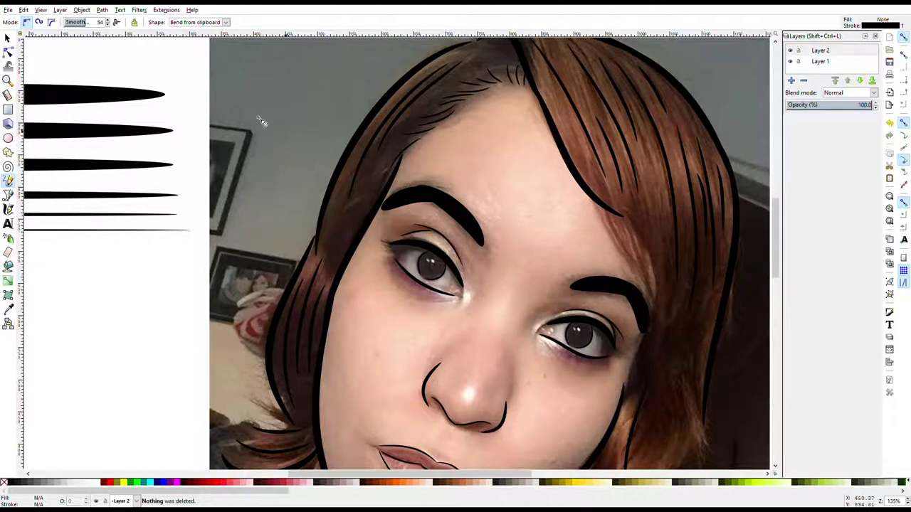
click(8, 37)
Add a very thin ellipse below the stroke samples as a new taper shape
click(8, 137)
ctrl+scroll(316, 483, up, 2)
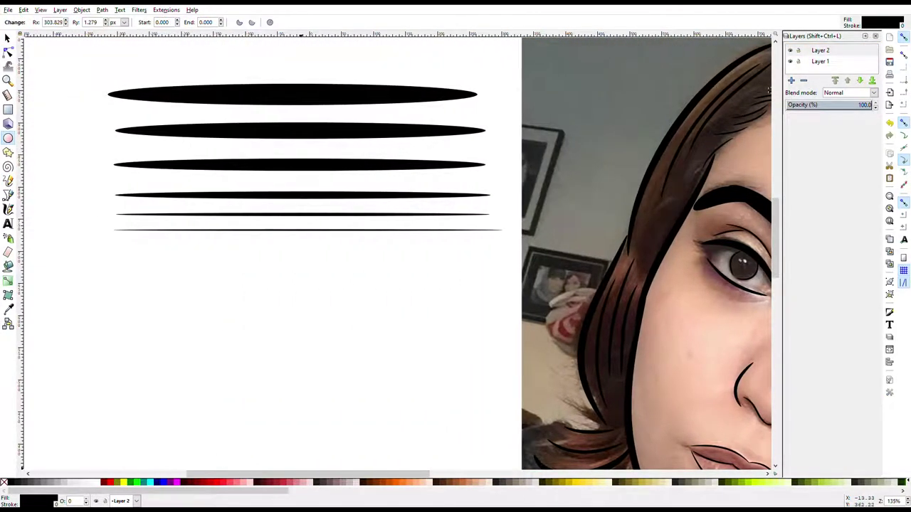
mouse_move(68, 230)
mouse_down()
mouse_move(540, 238)
mouse_move(544, 230)
mouse_up()
key(p)
scroll(631, 477, right, 10)
ctrl+scroll(395, 263, down, 1)
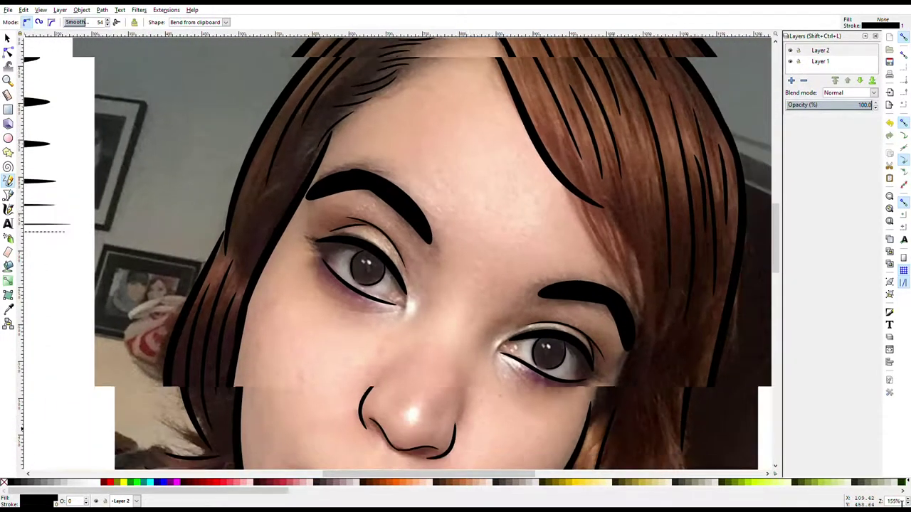
key(Delete)
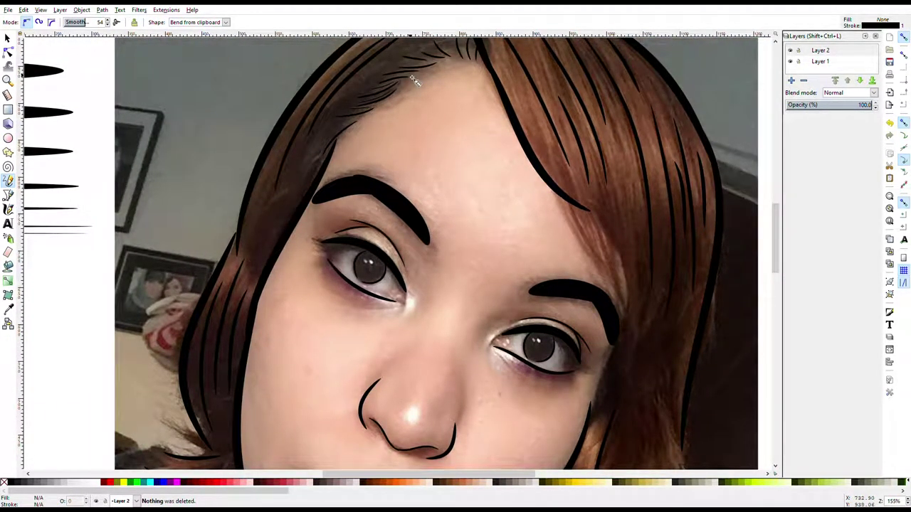
Draw four fine wispy hair strokes along the hairline toward the left temple, then zoom out
drag(430, 66, 440, 64)
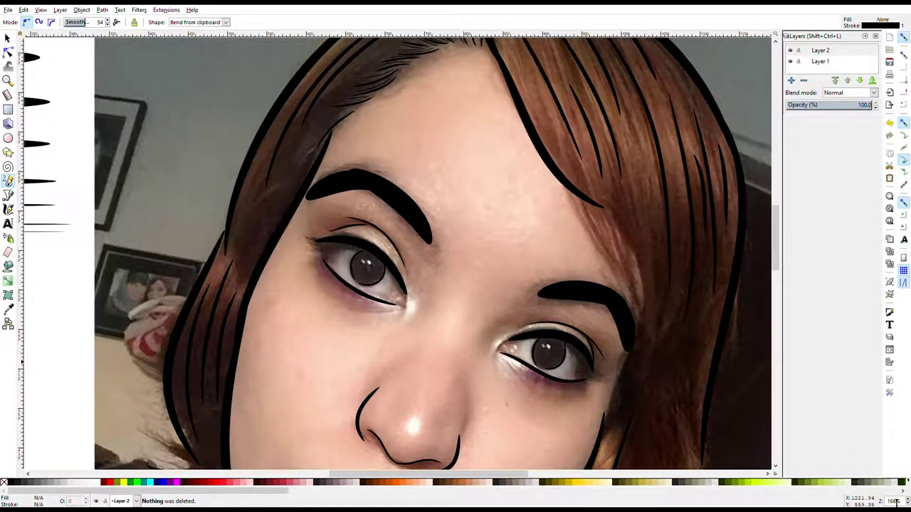
scroll(469, 79, up, 2)
drag(478, 112, 488, 127)
drag(402, 148, 403, 162)
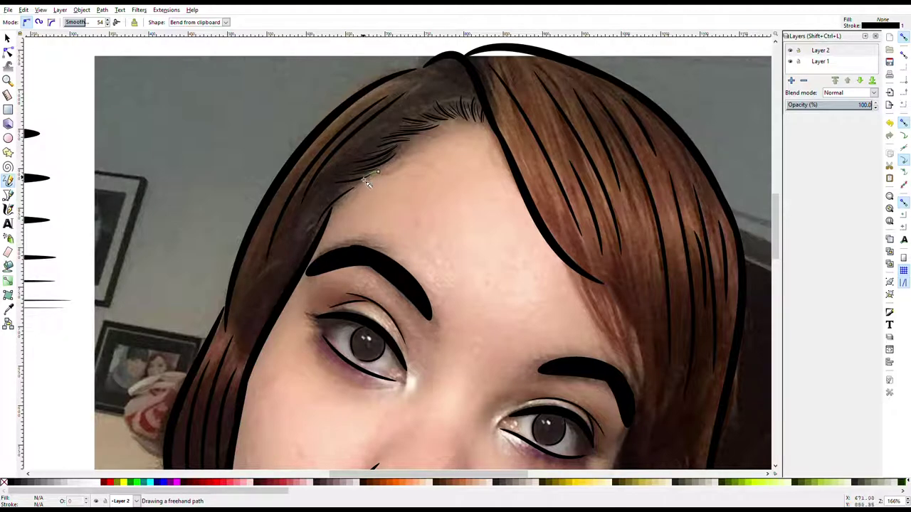
drag(363, 183, 336, 191)
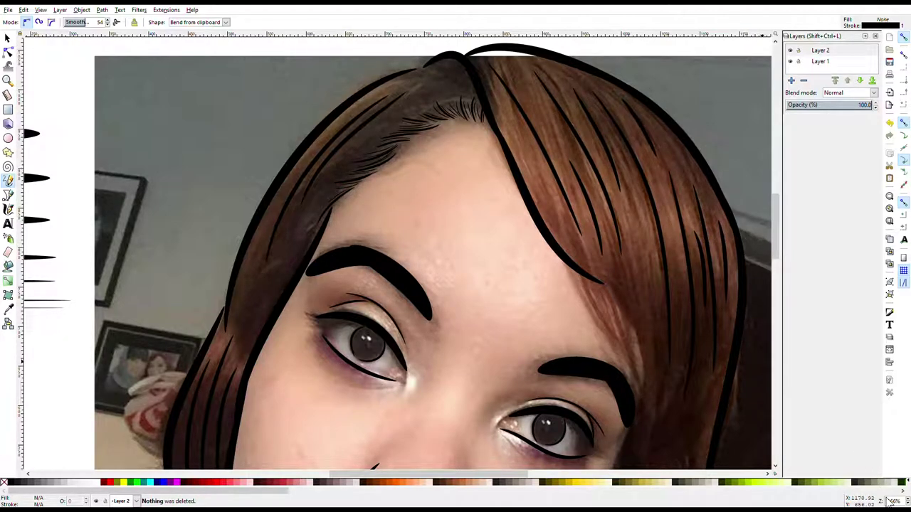
key(minus)
scroll(736, 320, down, 2)
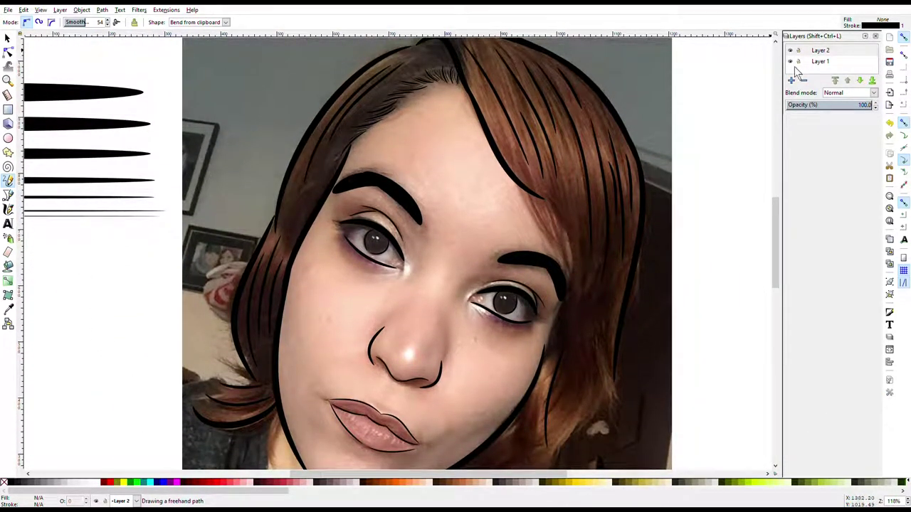
Select the fine hair strokes at the inner end of the eyebrow, then zoom out
ctrl+scroll(571, 253, up, 2)
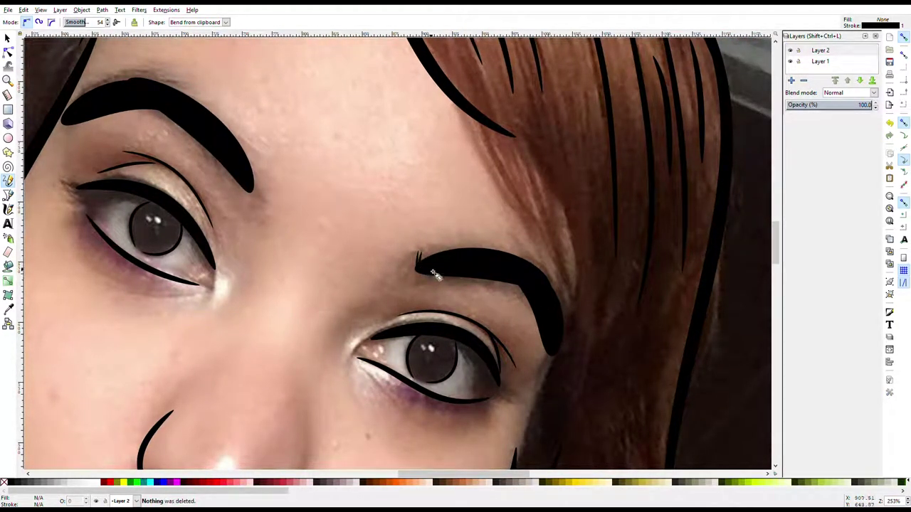
key(s)
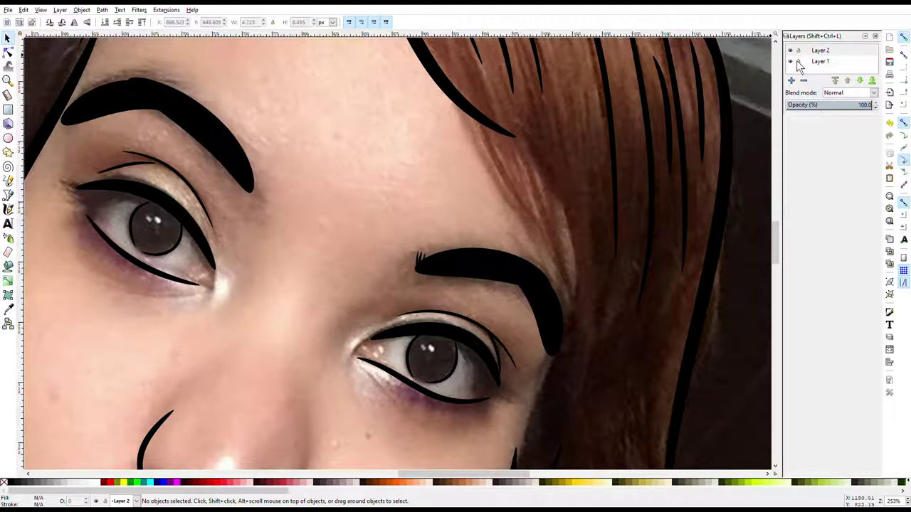
mouse_move(418, 256)
mouse_down()
mouse_move(432, 273)
mouse_move(283, 167)
mouse_move(254, 189)
mouse_up()
key(minus)
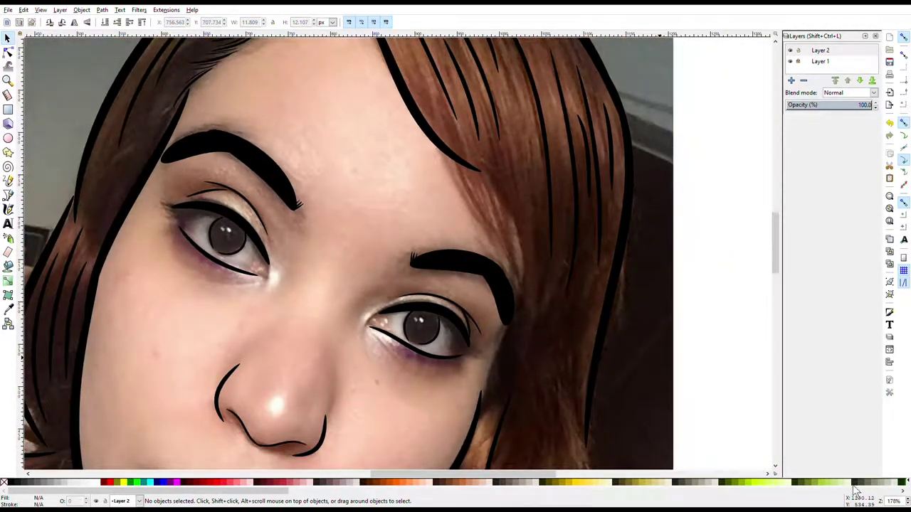
scroll(395, 329, down, 3)
Draw a small lash flick at the outer eye corner with the Pencil and select it
key(p)
drag(271, 190, 253, 210)
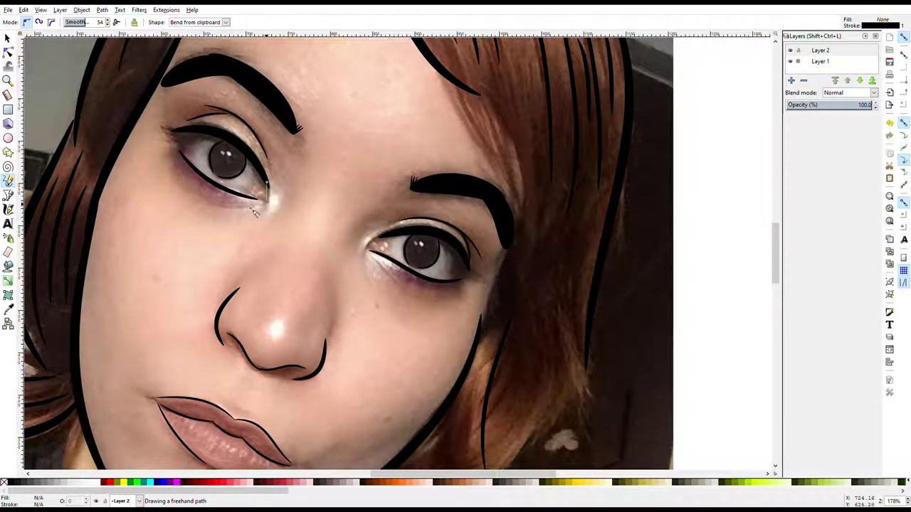
click(9, 39)
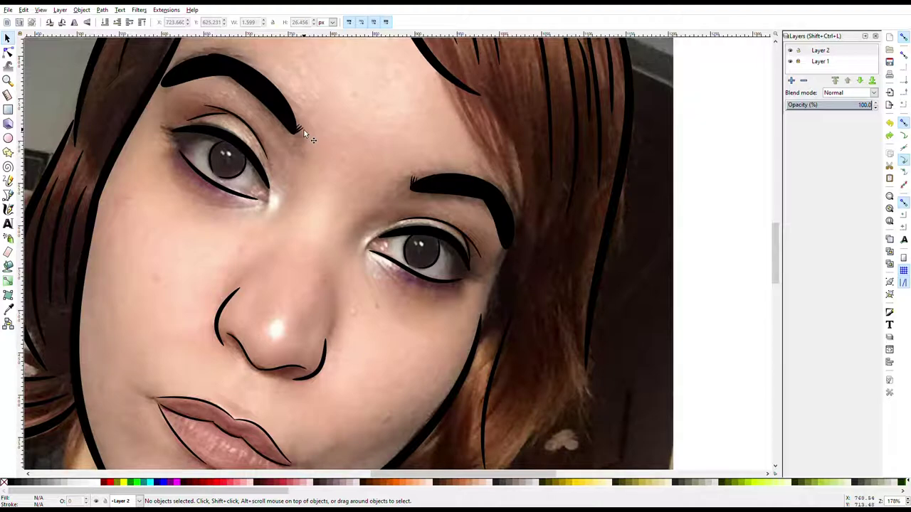
click(8, 181)
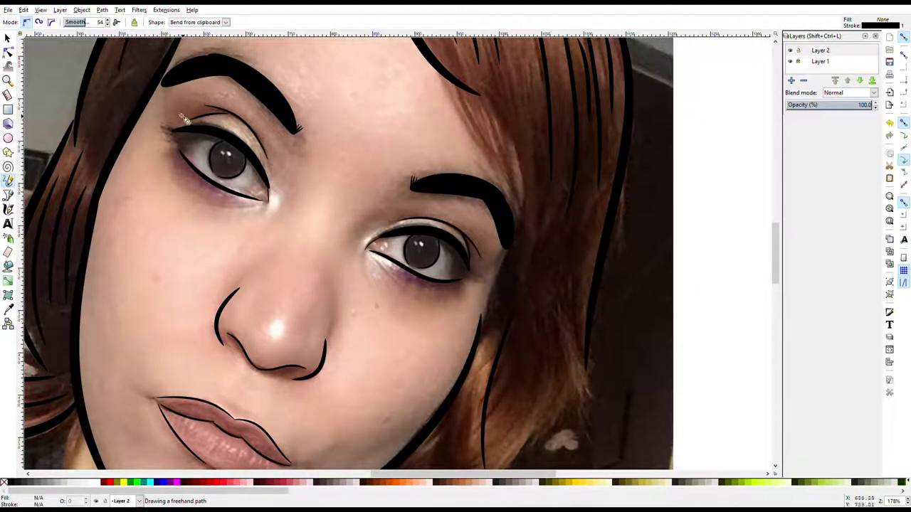
key(s)
click(271, 199)
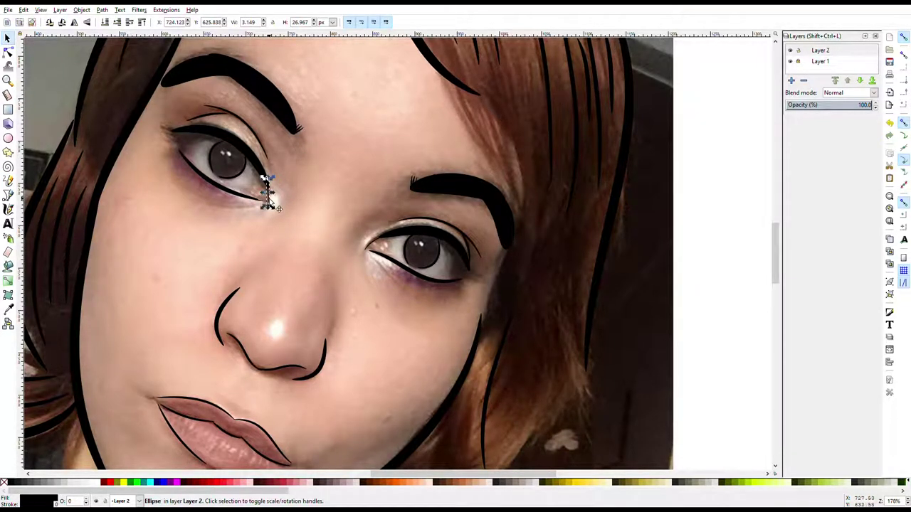
click(9, 182)
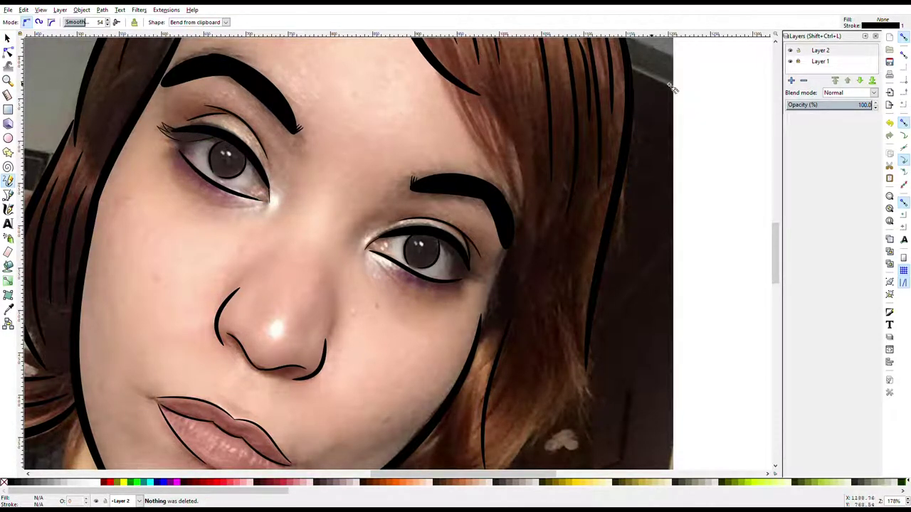
Check the lash with the photo hidden, then select and delete a stray eyelash stroke
click(789, 62)
click(790, 62)
scroll(369, 284, up, 3)
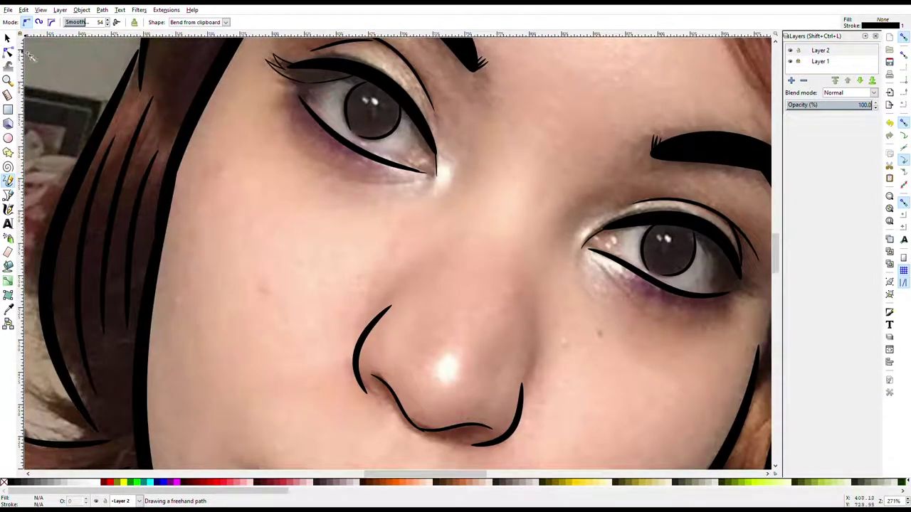
key(s)
click(302, 86)
key(minus)
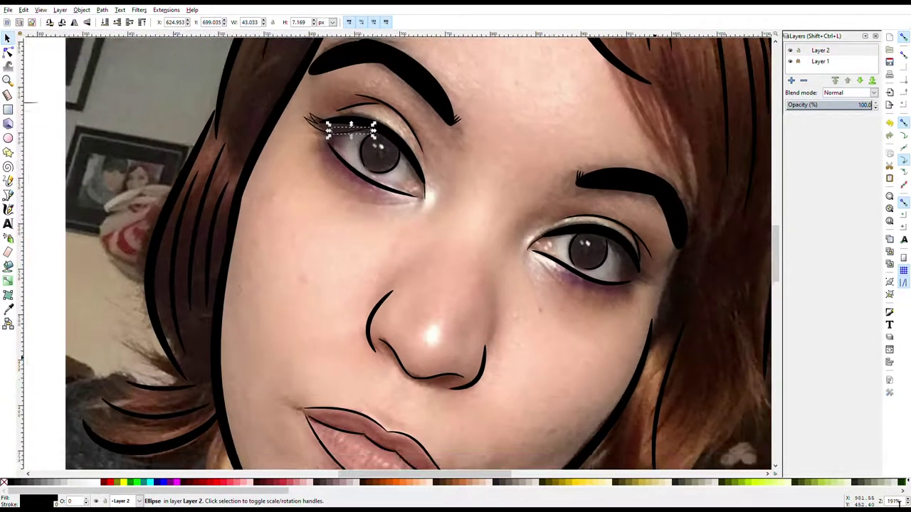
key(minus)
key(p)
key(Delete)
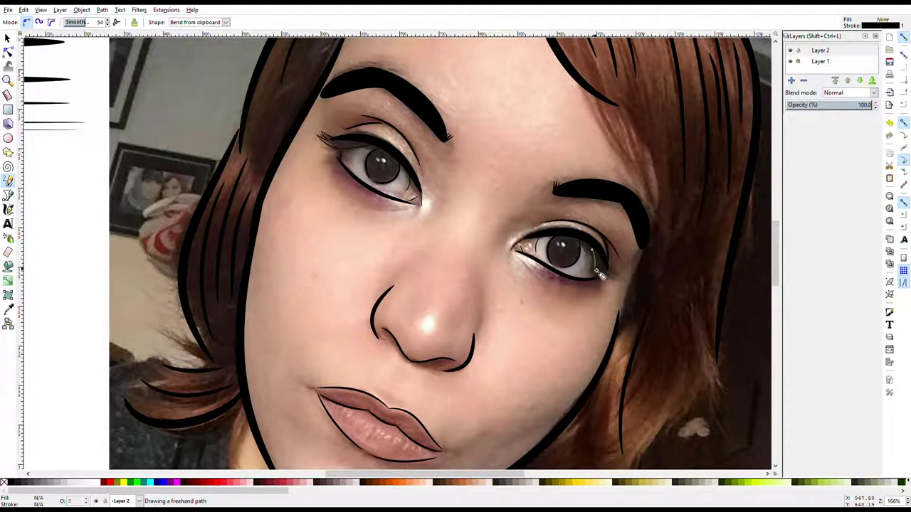
Duplicate the left-eye lash strokes, try moving the copy, then undo the move
click(791, 63)
click(791, 63)
key(s)
mouse_move(310, 121)
mouse_down()
mouse_move(366, 151)
mouse_move(481, 160)
mouse_move(611, 269)
mouse_move(629, 264)
mouse_up()
key(ctrl+d)
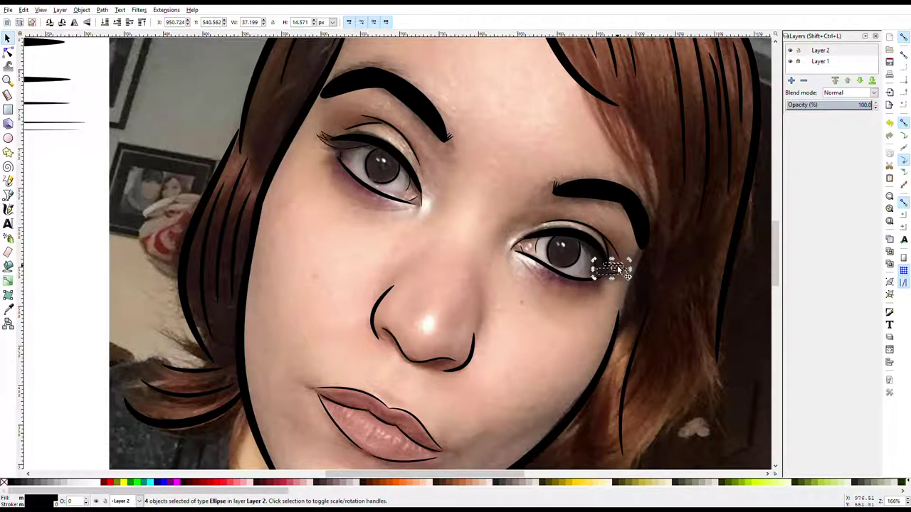
drag(621, 269, 531, 193)
key(ctrl+z)
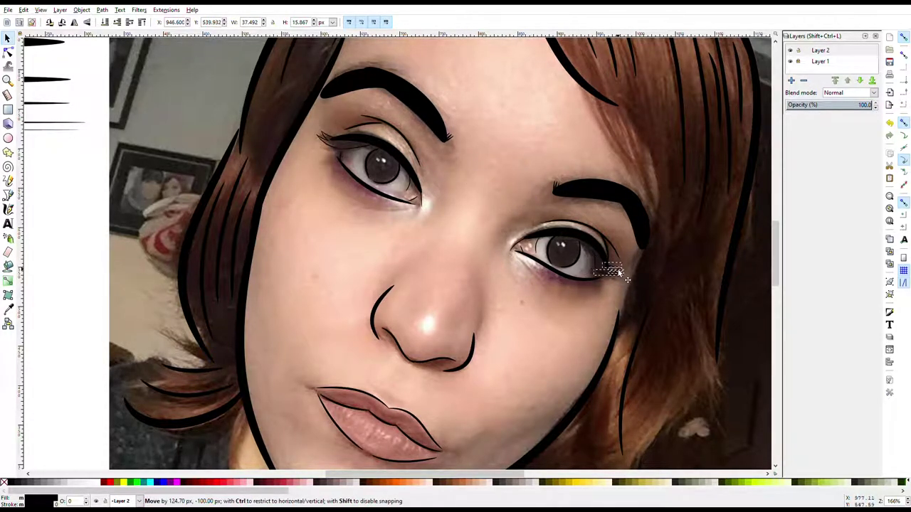
click(469, 219)
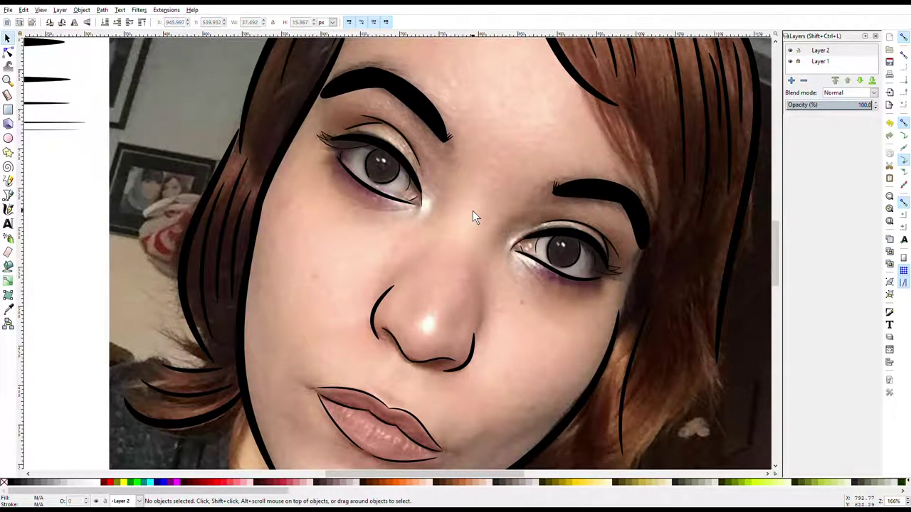
Inspect the lash strokes at the right eye corner, then hide the photo to check
key(p)
key(Delete)
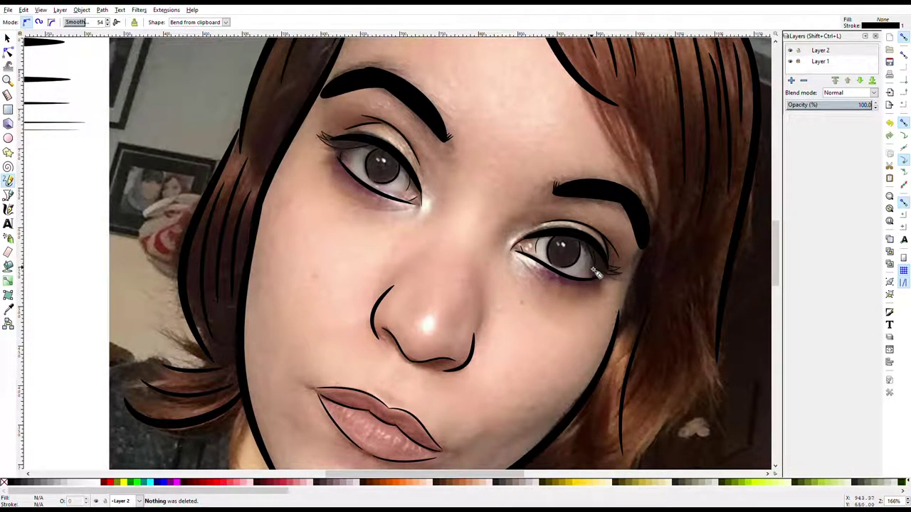
key(s)
click(596, 268)
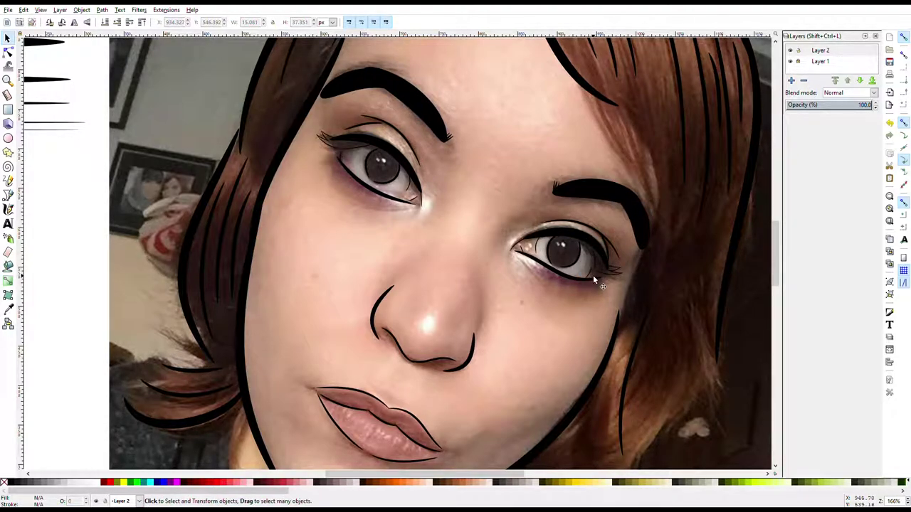
key(plus)
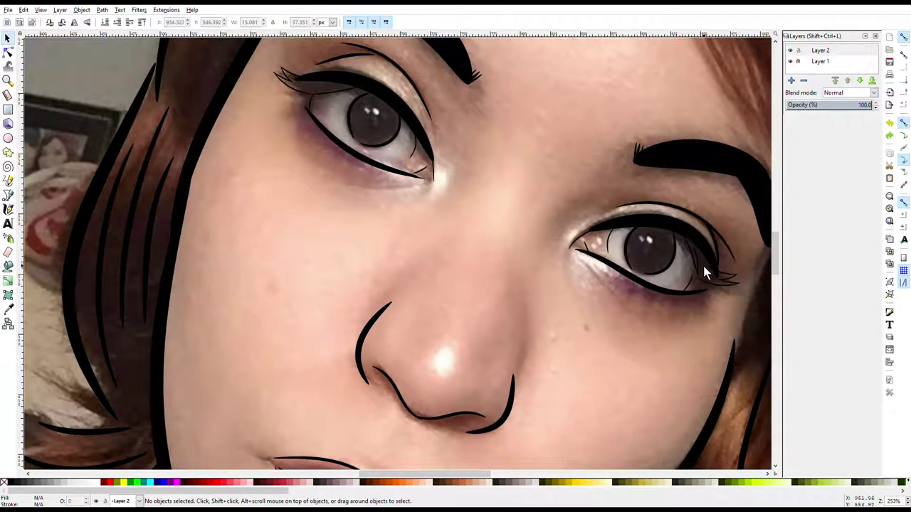
click(702, 265)
key(Escape)
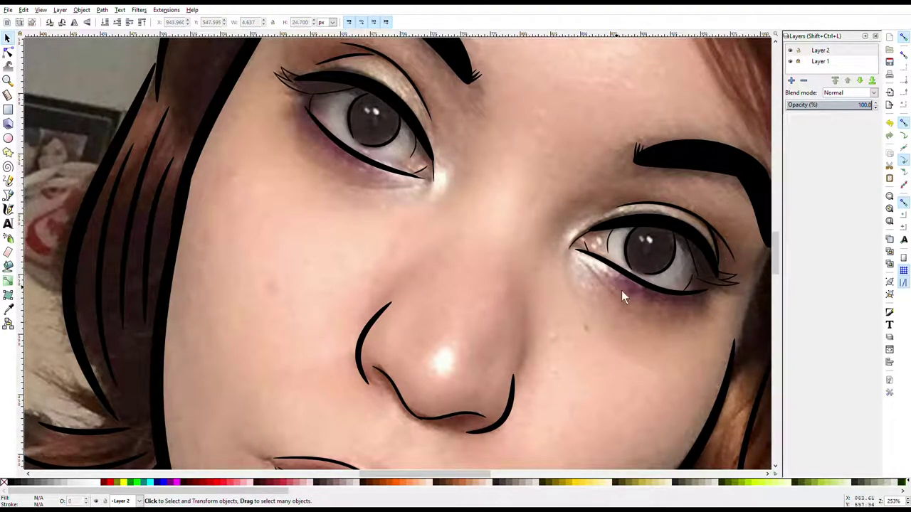
key(minus)
key(minus)
click(790, 61)
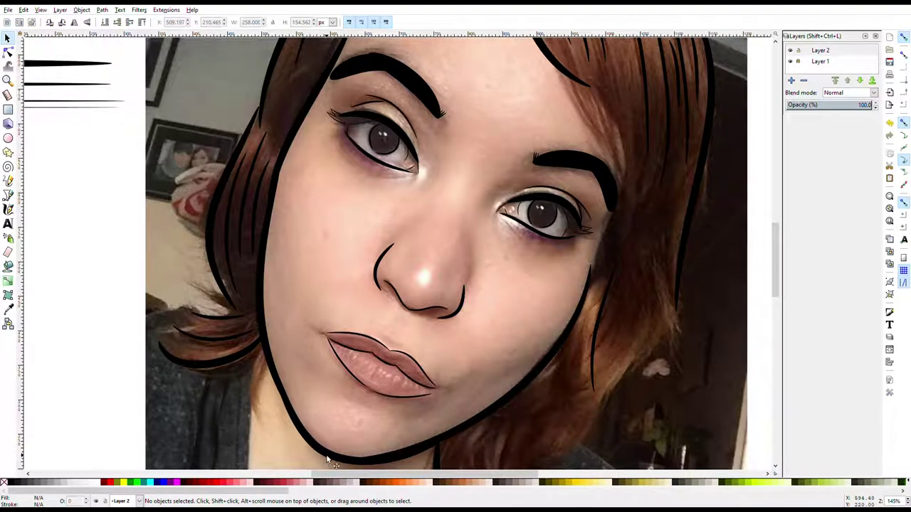
Compare the line art with the photo hidden and shown, then return to the Pencil
click(327, 459)
key(minus)
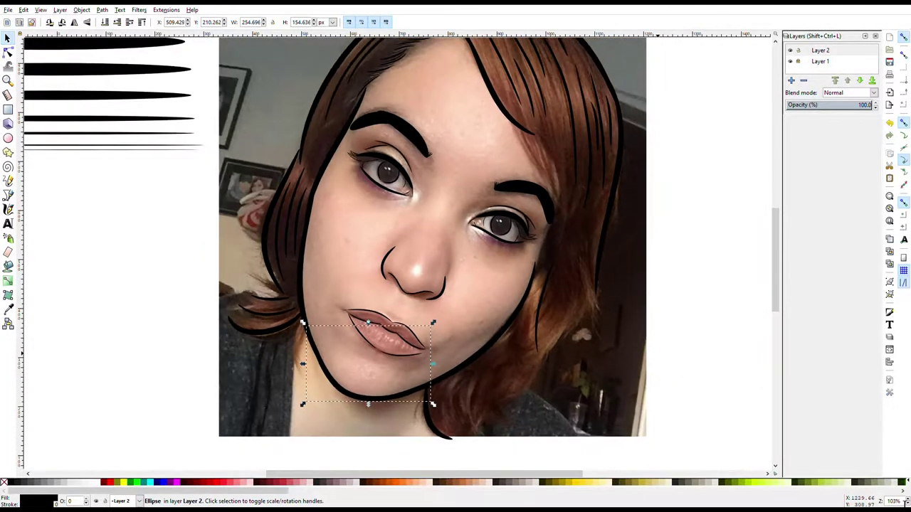
click(790, 61)
click(790, 61)
scroll(708, 148, up, 2)
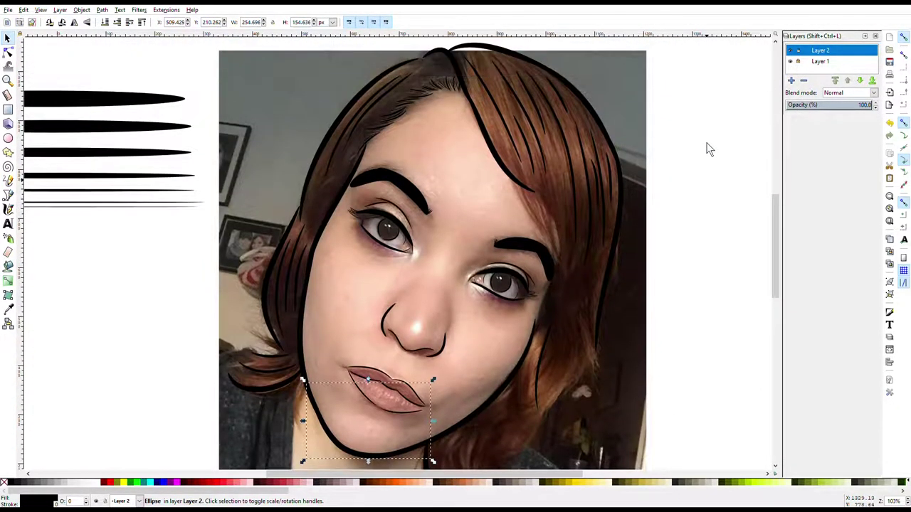
key(Escape)
click(8, 181)
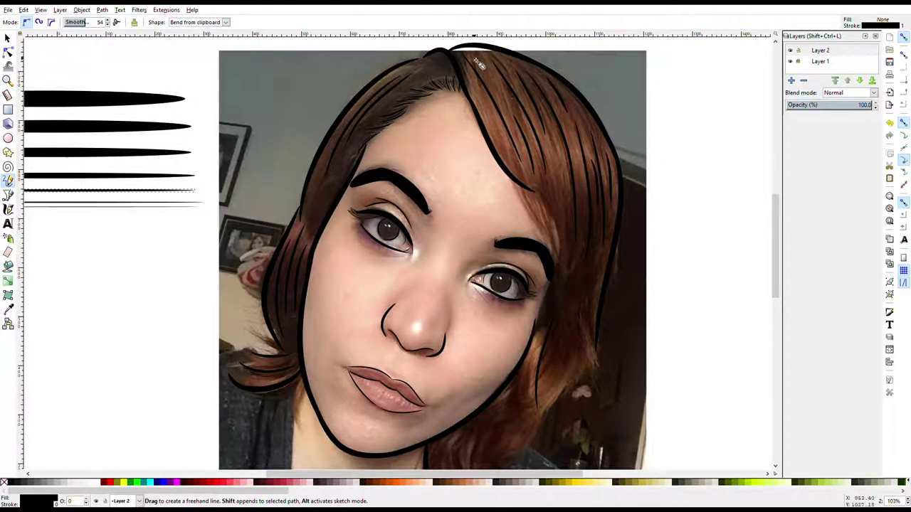
key(Delete)
Trace thin strand lines down the hair right of the face and the curls below the jaw
drag(496, 80, 524, 174)
drag(552, 132, 569, 217)
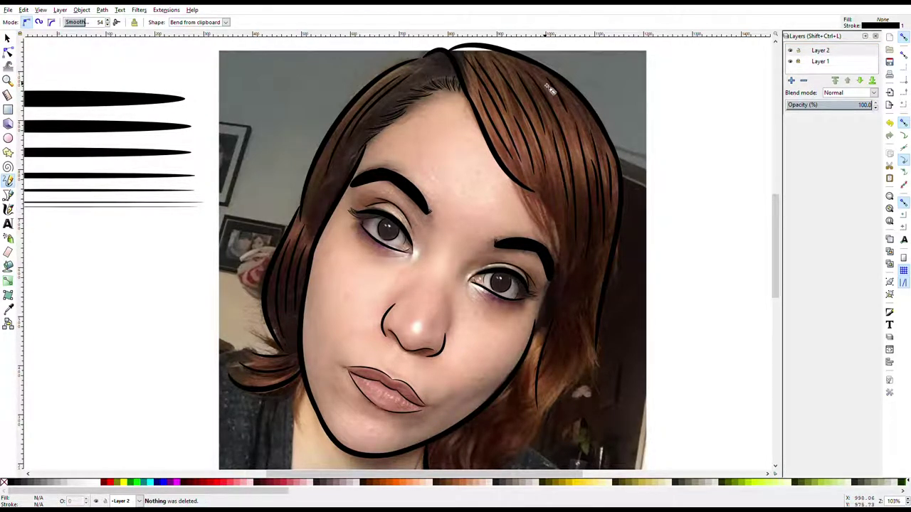
drag(570, 96, 595, 160)
drag(502, 57, 530, 79)
drag(589, 228, 577, 305)
mouse_move(557, 208)
mouse_down()
mouse_move(569, 286)
mouse_move(520, 320)
mouse_up()
scroll(773, 318, down, 3)
drag(574, 214, 562, 306)
mouse_move(575, 265)
mouse_down()
mouse_move(567, 242)
mouse_move(554, 289)
mouse_up()
drag(484, 335, 467, 400)
drag(463, 337, 448, 395)
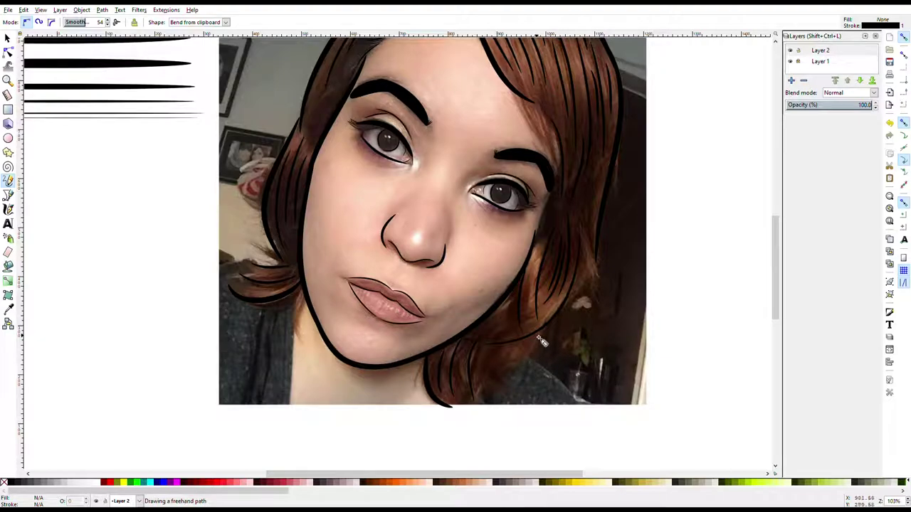
Copy the thinnest sample stroke's shape so Pencil strands come out tapered
click(790, 61)
click(790, 62)
key(space)
click(71, 114)
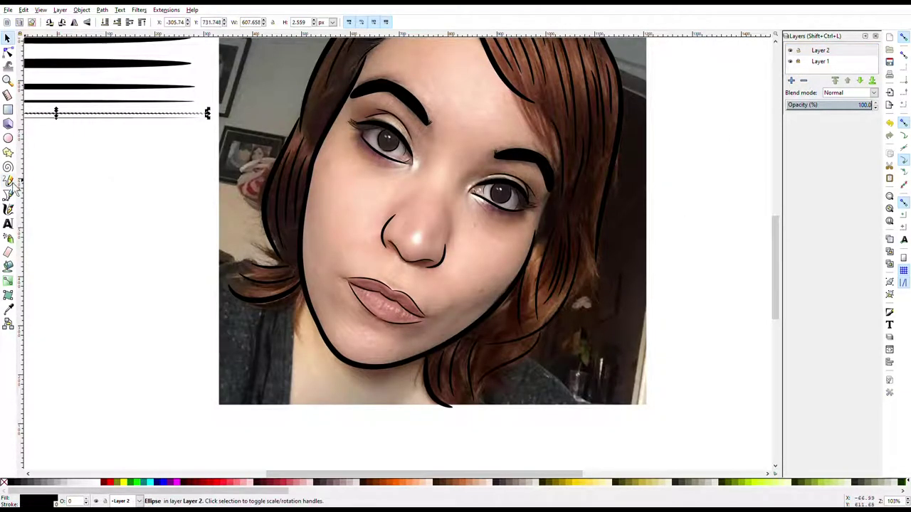
key(space)
scroll(619, 176, up, 3)
key(Delete)
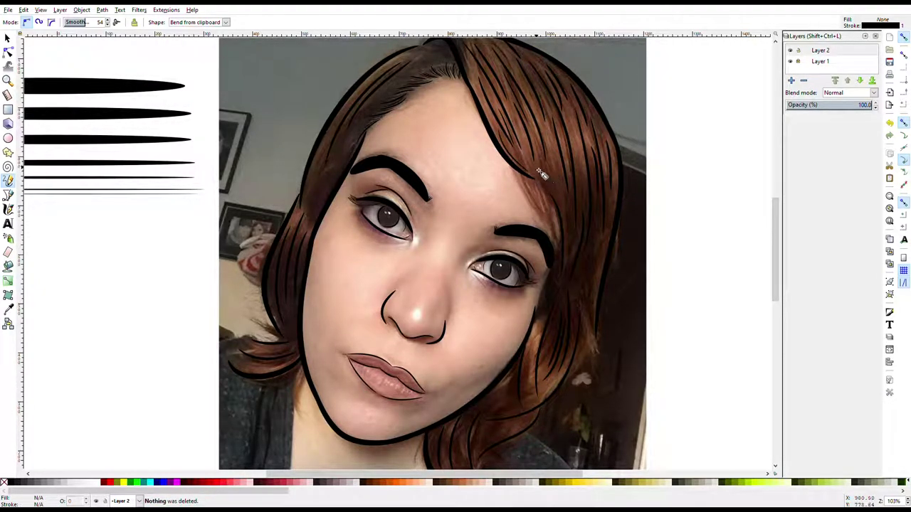
Draw tapered strands over the top of the hair and down the right side
drag(544, 212, 566, 139)
key(Delete)
mouse_move(549, 101)
mouse_down()
mouse_move(523, 67)
mouse_move(471, 84)
mouse_up()
key(Delete)
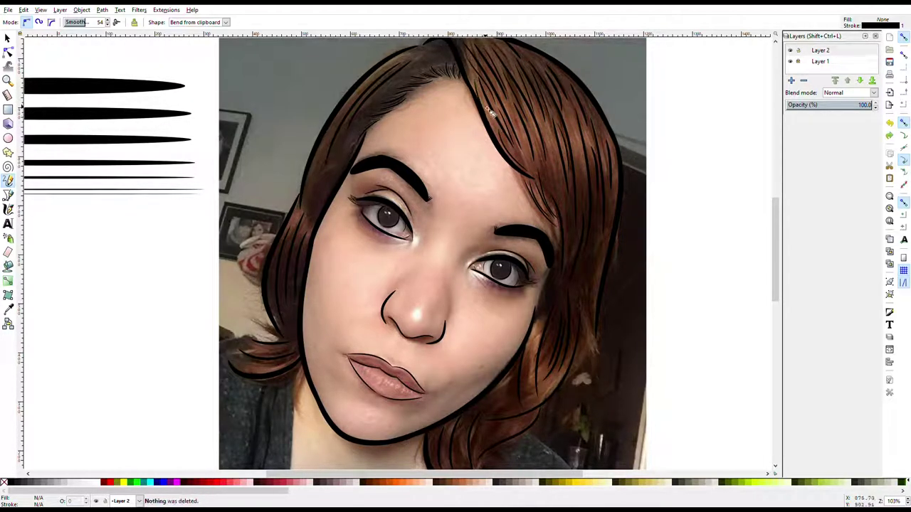
scroll(480, 100, up, 3)
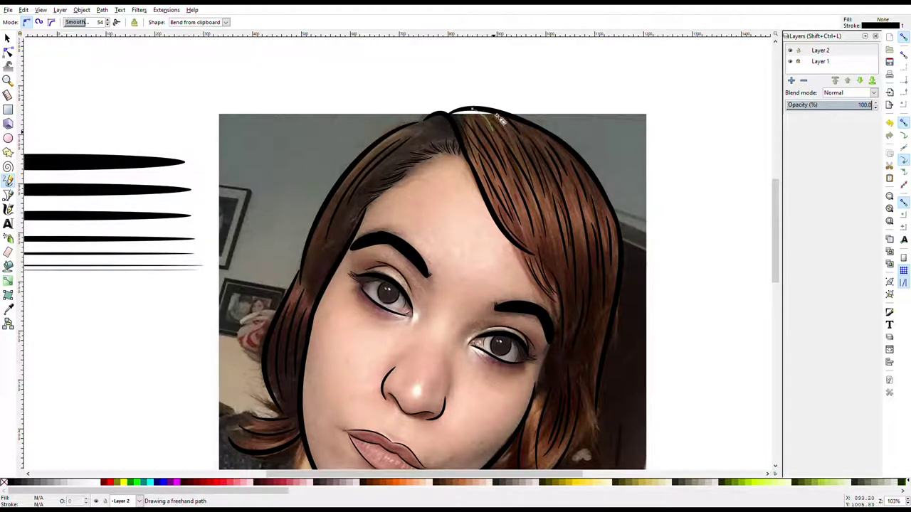
scroll(573, 171, down, 3)
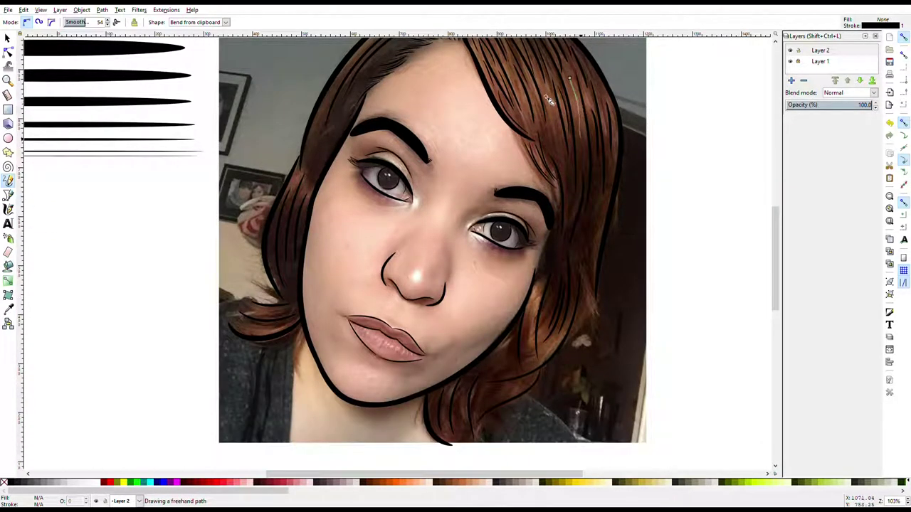
mouse_move(573, 107)
mouse_down()
mouse_move(583, 167)
mouse_move(615, 128)
mouse_move(609, 191)
mouse_up()
key(Delete)
Add tapered strands along the right hair edge, the left hair and from the crown down-left
mouse_move(589, 269)
mouse_down()
mouse_move(605, 315)
mouse_move(570, 347)
mouse_up()
drag(281, 207, 282, 285)
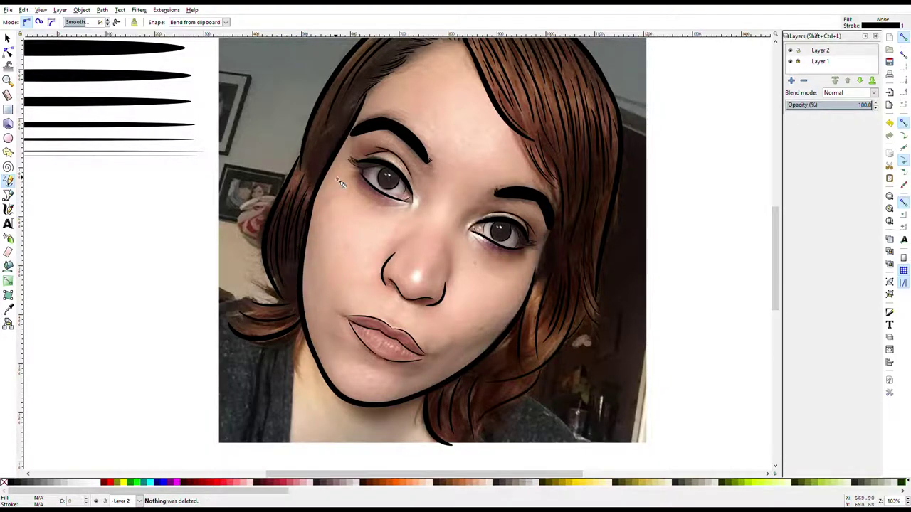
scroll(401, 84, up, 2)
key(Delete)
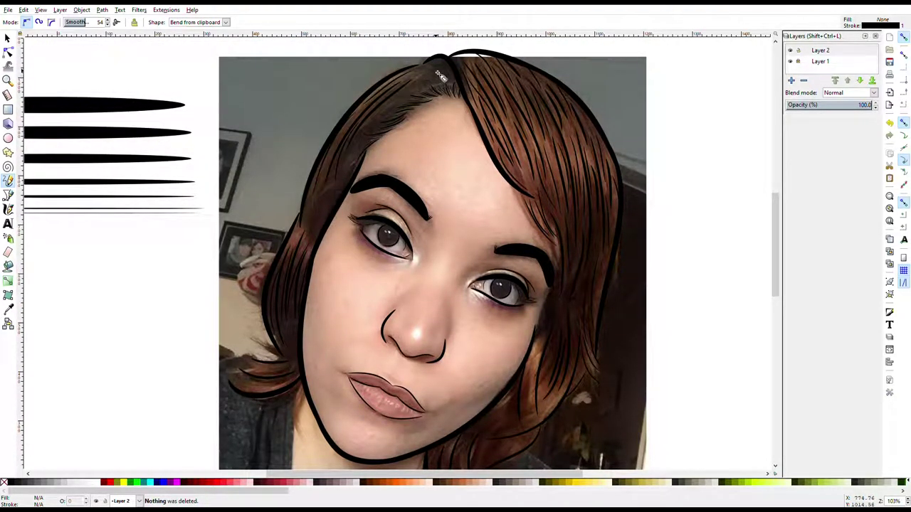
drag(444, 75, 361, 140)
key(Delete)
drag(336, 194, 321, 246)
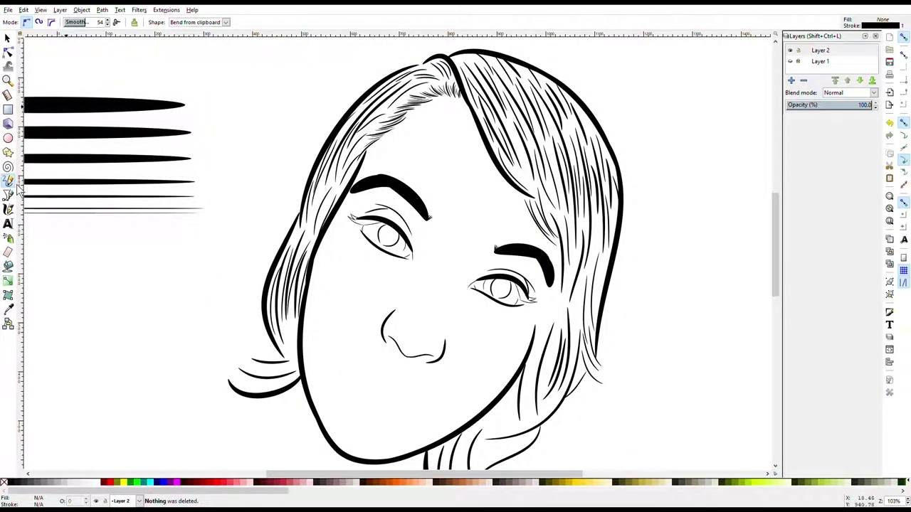
Reselect the thin sample stroke and go back to freehand strand drawing
key(space)
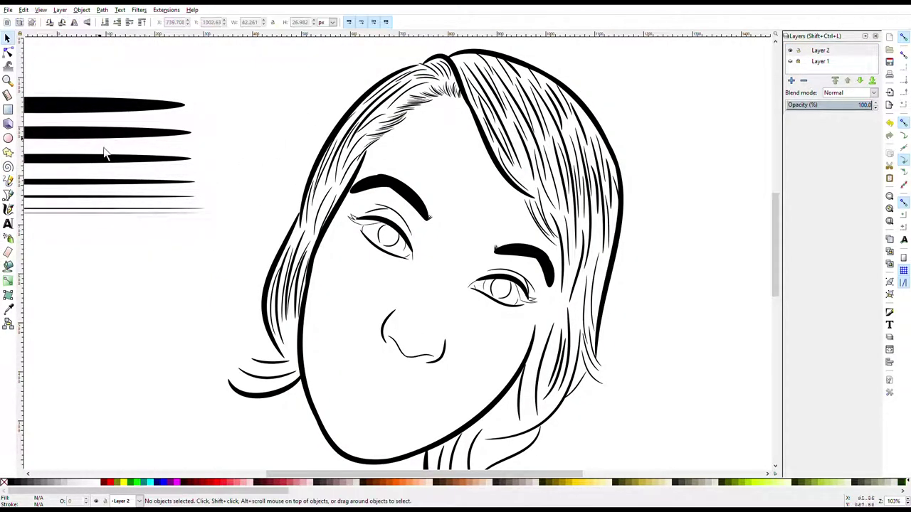
click(129, 211)
key(Escape)
key(Delete)
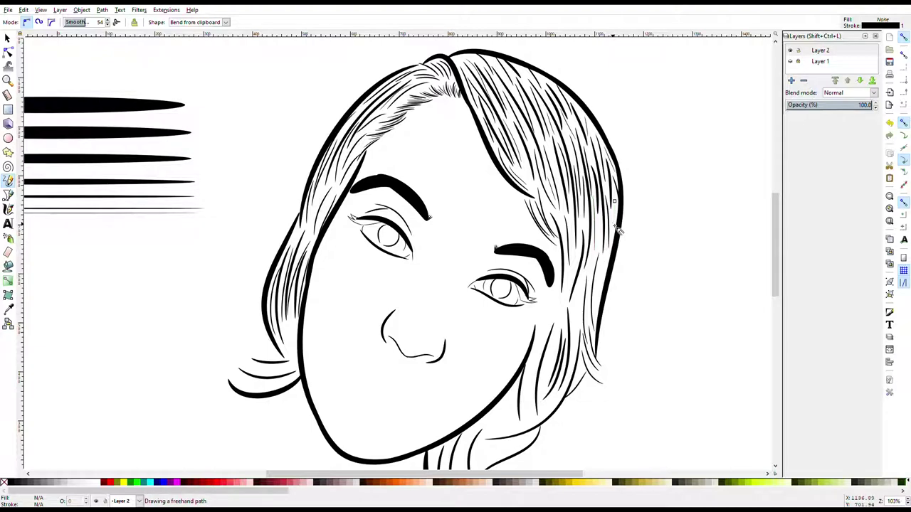
Add thin strands across the right hair, near the cheek and at the parting
drag(568, 311, 569, 388)
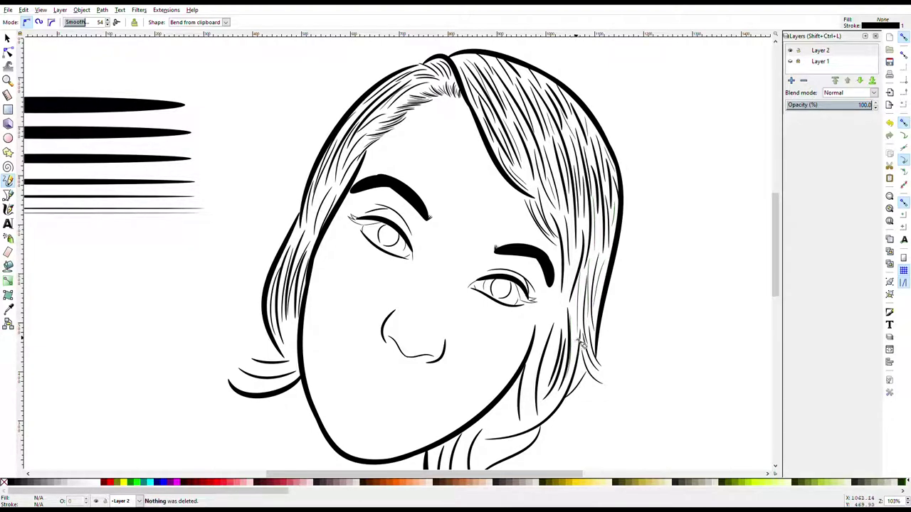
mouse_move(558, 331)
mouse_down()
mouse_move(557, 406)
mouse_move(510, 435)
mouse_up()
drag(564, 400, 517, 430)
drag(573, 218, 575, 283)
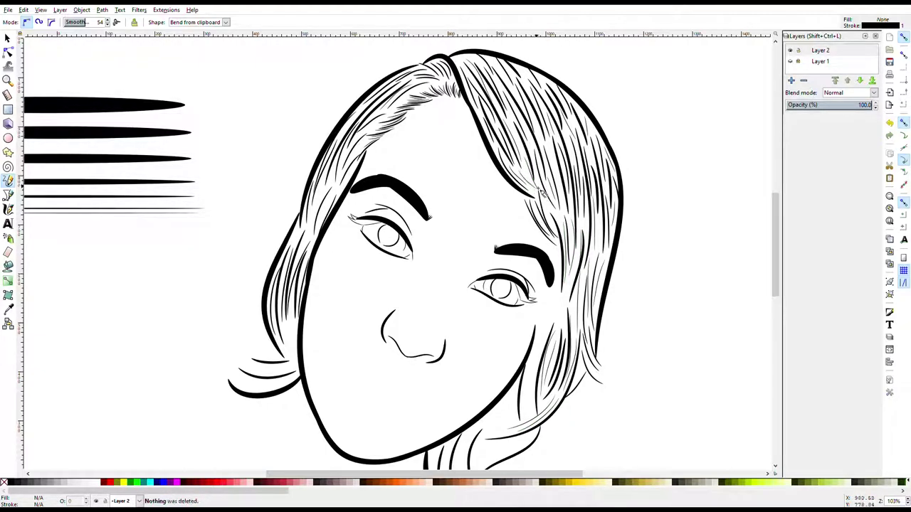
drag(546, 355, 535, 398)
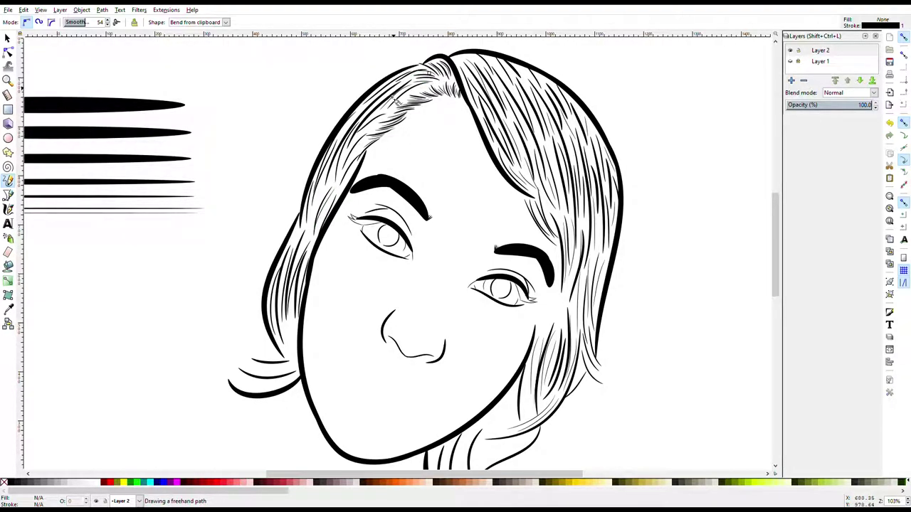
mouse_move(381, 104)
mouse_down()
mouse_move(342, 146)
mouse_move(338, 189)
mouse_up()
Add strands to the left hair, the lower-left curl and under the chin and right jaw
scroll(384, 142, down, 1)
scroll(356, 139, down, 1)
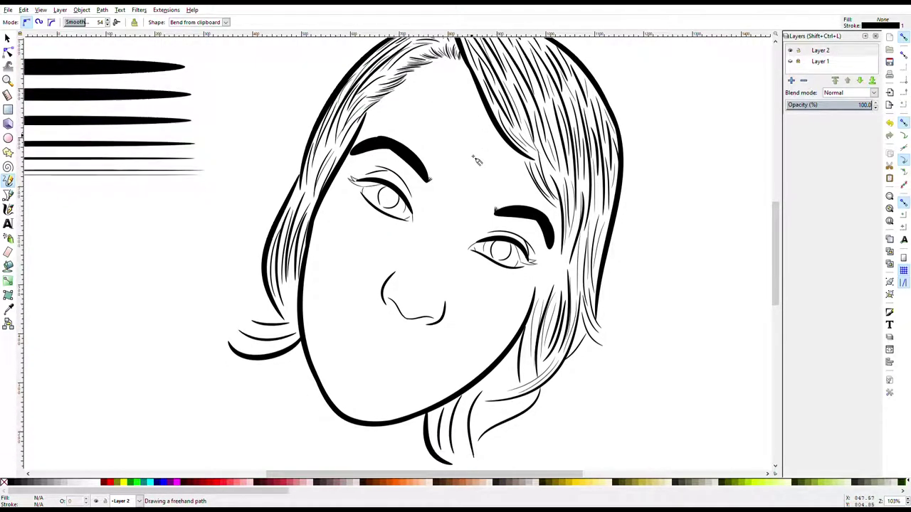
drag(329, 136, 315, 187)
drag(243, 347, 248, 356)
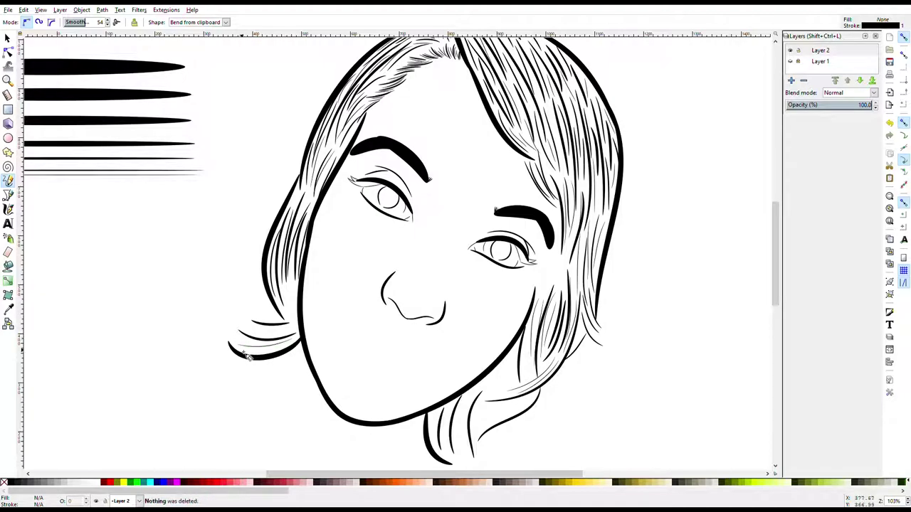
mouse_move(290, 305)
mouse_down()
mouse_move(293, 313)
mouse_move(299, 295)
mouse_up()
drag(307, 184, 314, 221)
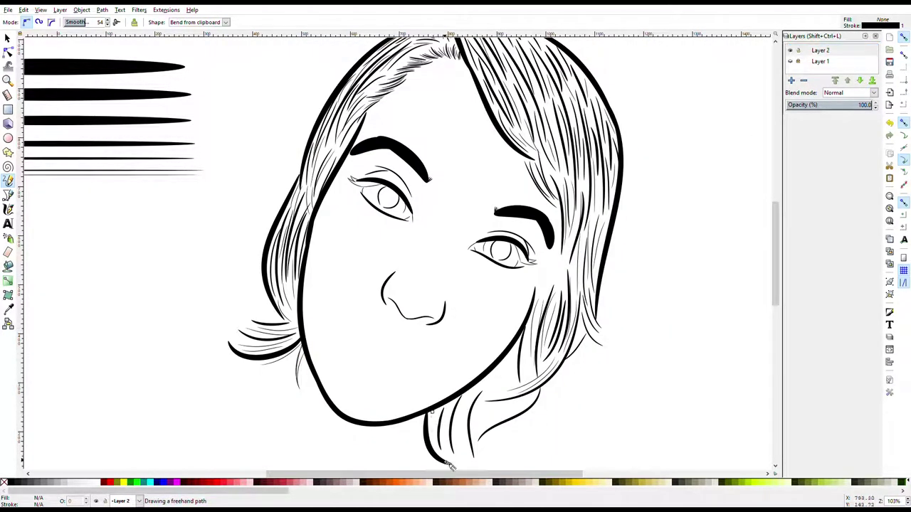
mouse_move(438, 419)
mouse_down()
mouse_move(455, 410)
mouse_move(455, 447)
mouse_up()
drag(475, 390, 464, 453)
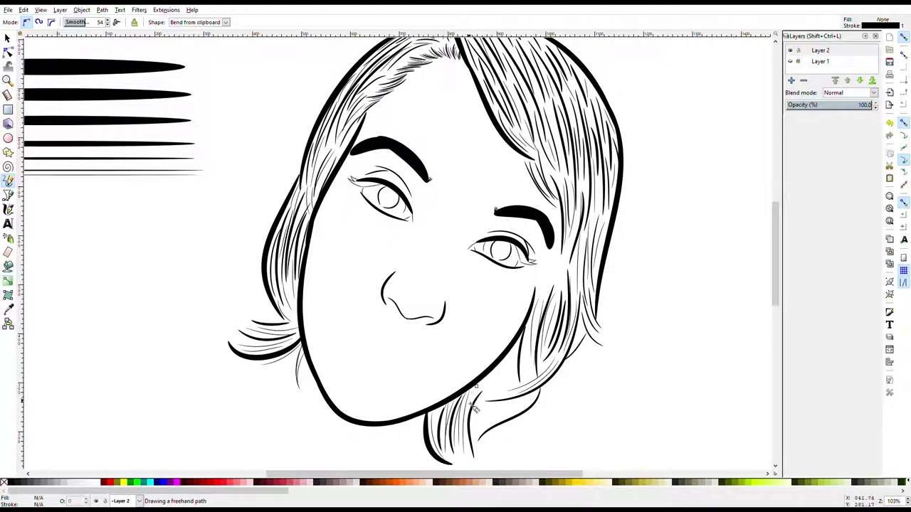
mouse_move(539, 390)
mouse_down()
mouse_move(479, 437)
mouse_move(487, 427)
mouse_up()
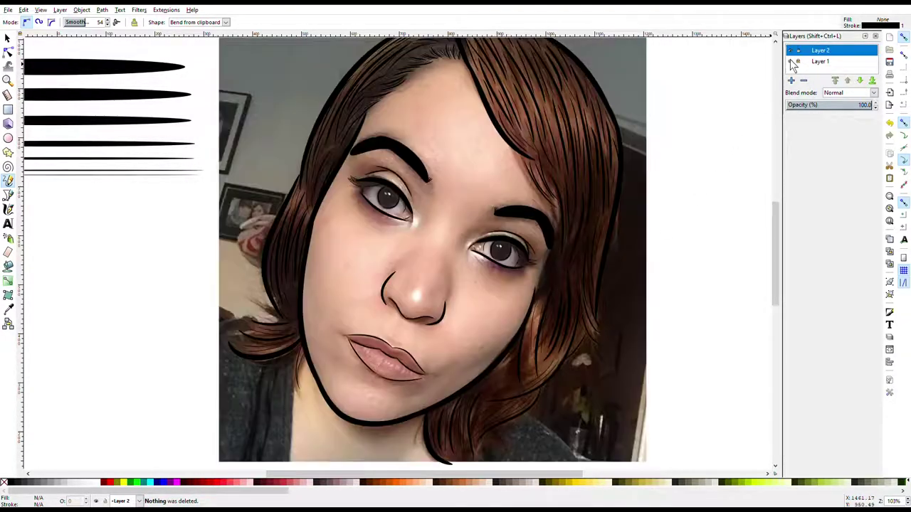
Draw another right-hair strand, toggling the photo to compare it against the line art
click(790, 61)
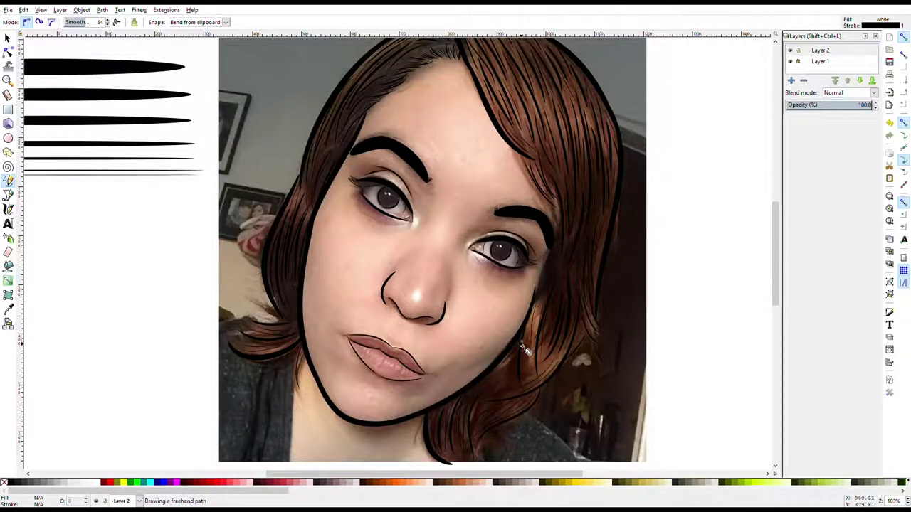
click(789, 62)
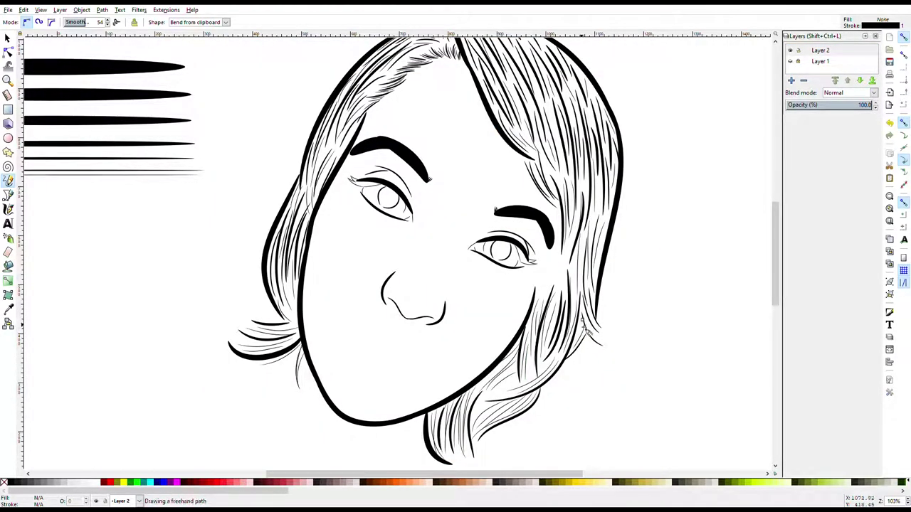
click(790, 61)
mouse_move(560, 212)
mouse_down()
mouse_move(546, 276)
mouse_move(559, 302)
mouse_up()
click(790, 61)
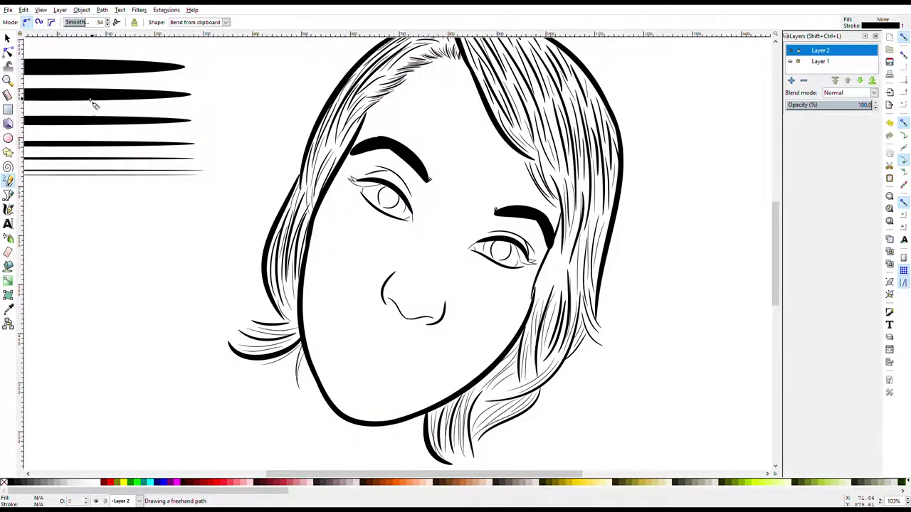
click(7, 38)
click(544, 279)
click(790, 61)
click(790, 62)
key(p)
key(Delete)
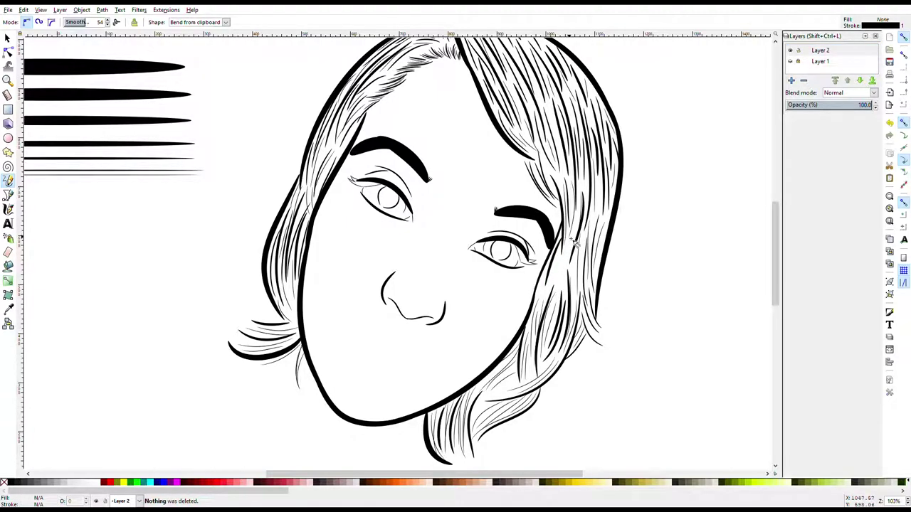
Add strands on the right hair, beside the eye and in the lower hair, leaving the photo hidden
mouse_move(594, 217)
mouse_down()
mouse_move(598, 290)
mouse_move(562, 253)
mouse_move(552, 300)
mouse_up()
drag(539, 353, 545, 275)
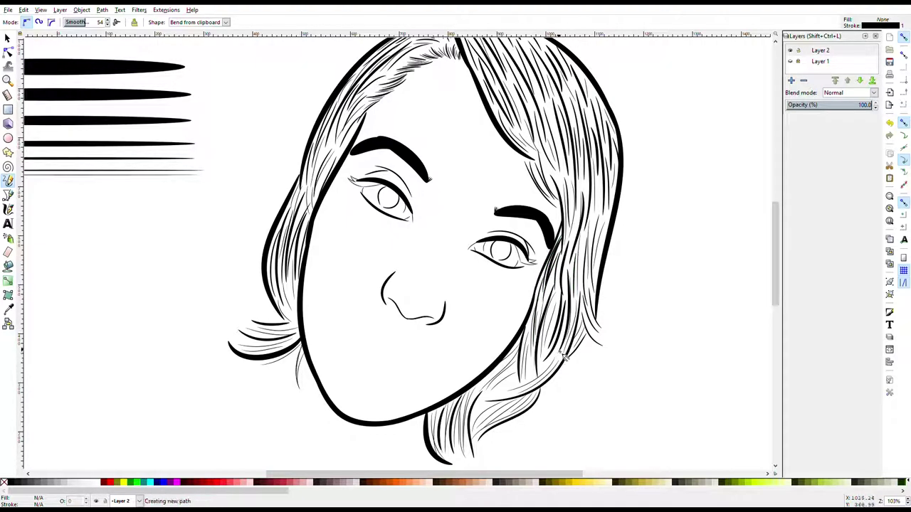
mouse_move(496, 381)
mouse_down()
mouse_move(476, 391)
mouse_move(436, 457)
mouse_up()
key(Delete)
drag(528, 402, 468, 441)
key(Delete)
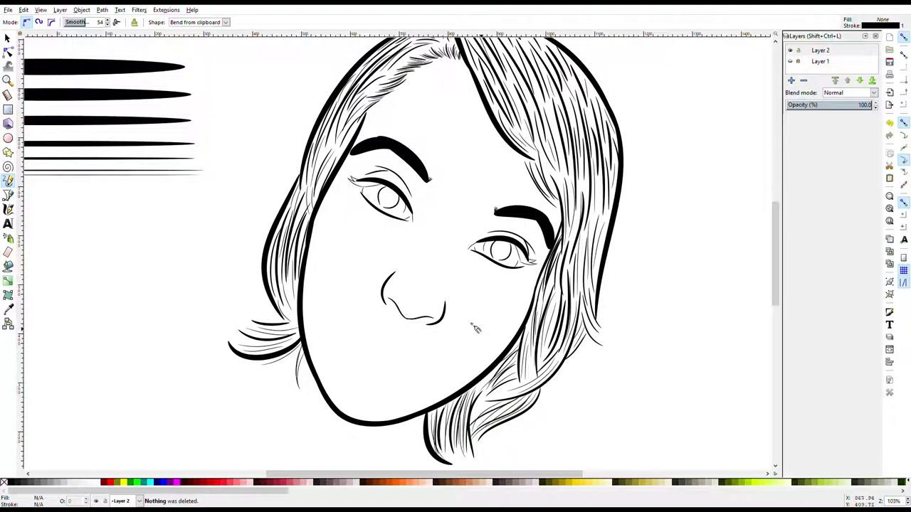
drag(269, 337, 246, 349)
key(Delete)
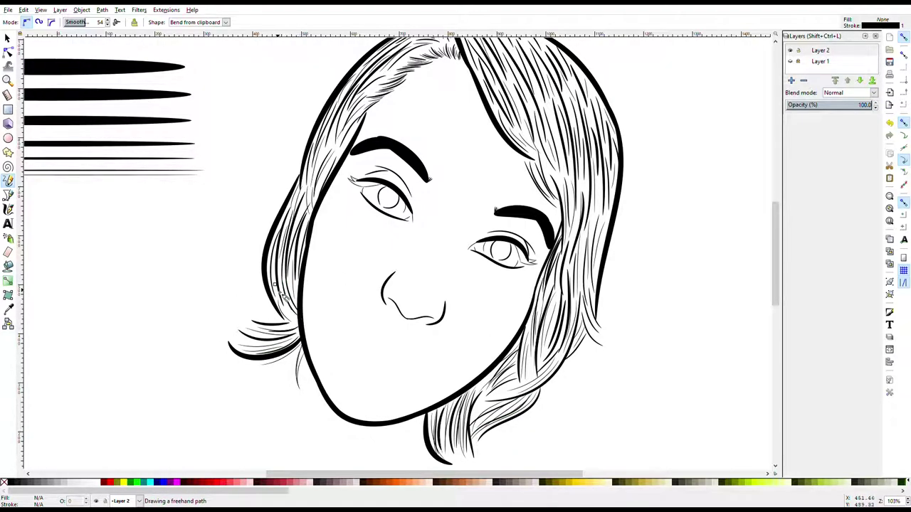
scroll(283, 295, up, 2)
click(789, 62)
click(789, 61)
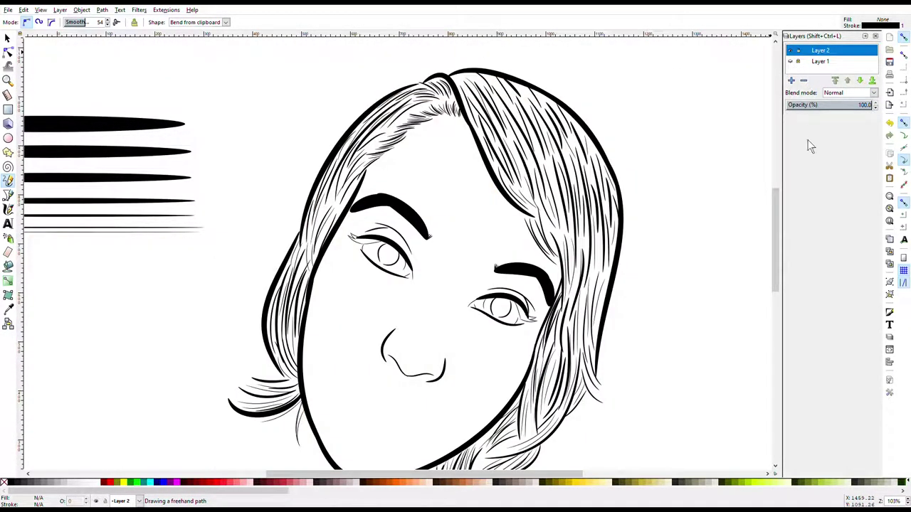
Draw bold Calligraphy strokes along the lower-right hair, the left neck edge and the left hair
scroll(768, 157, down, 3)
click(791, 61)
drag(530, 381, 580, 422)
key(Delete)
drag(306, 313, 289, 430)
key(Delete)
drag(270, 295, 218, 279)
Toggle the photo to check the strokes, leave it hidden and select the right-eye iris
click(791, 61)
click(791, 61)
click(791, 61)
click(792, 61)
scroll(794, 65, up, 1)
click(792, 61)
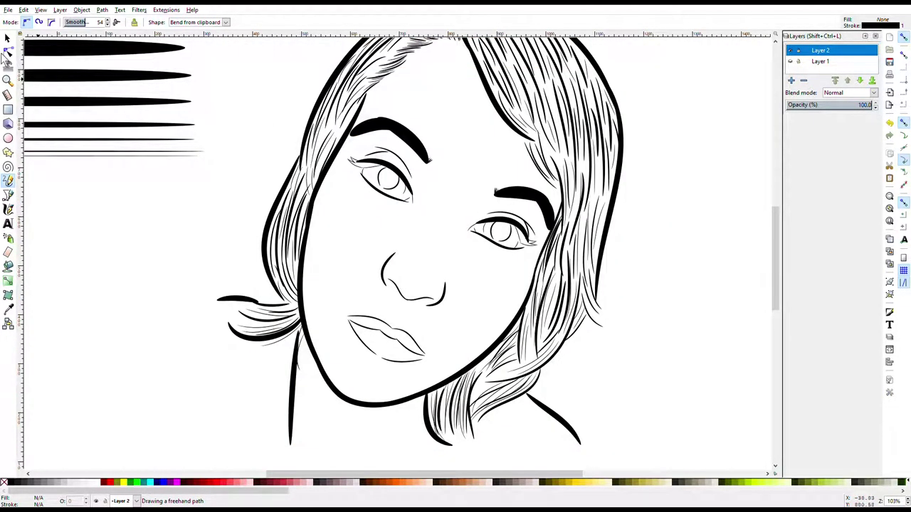
click(7, 37)
click(521, 242)
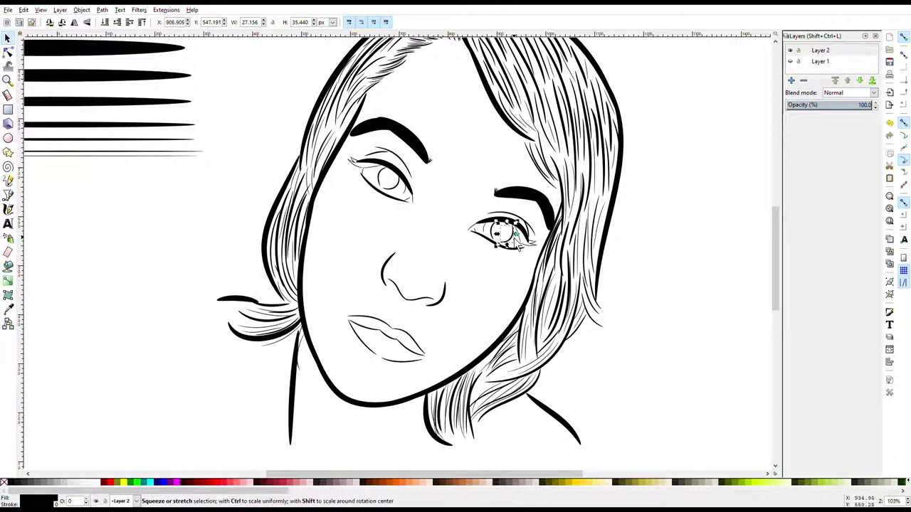
Narrow the right-eye iris in Inkscape, then check and deselect the left iris
drag(507, 249, 497, 249)
click(674, 244)
click(382, 183)
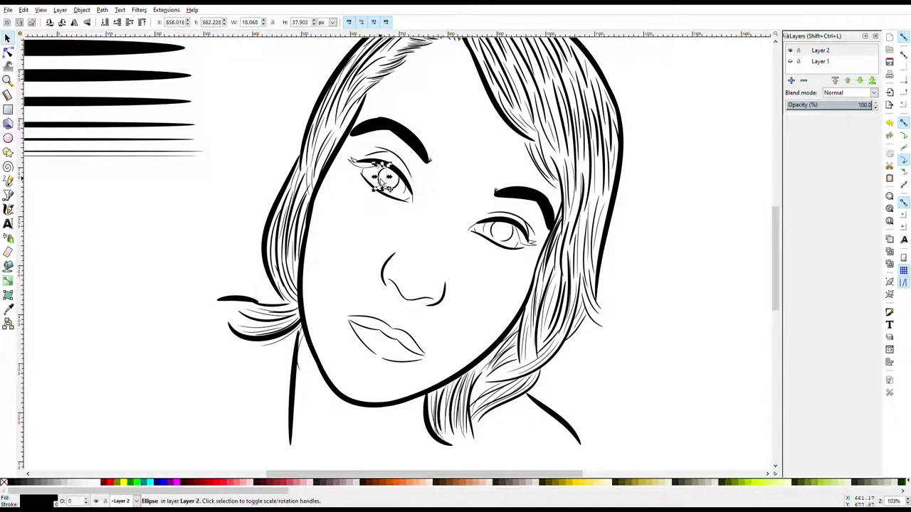
click(686, 205)
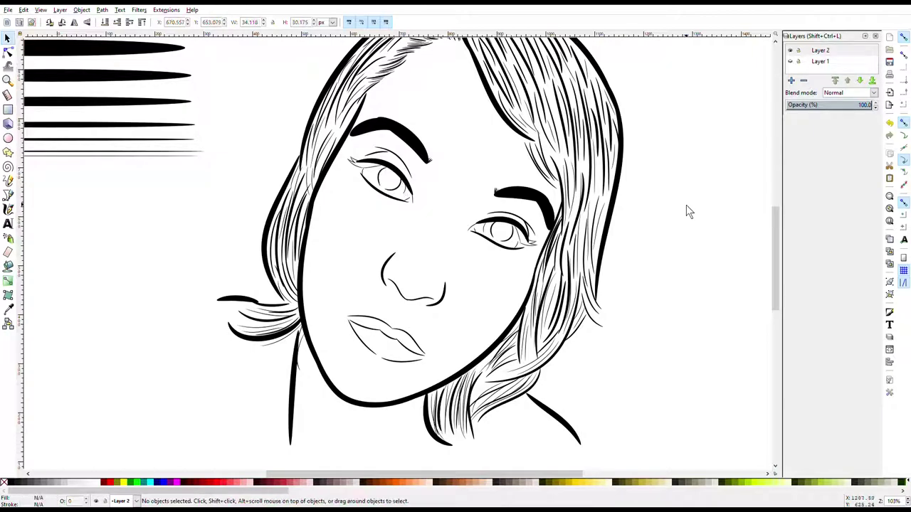
Rubber-band select all the face line-art objects, then deselect them
mouse_move(703, 447)
mouse_down()
mouse_move(455, 416)
mouse_move(651, 192)
mouse_up()
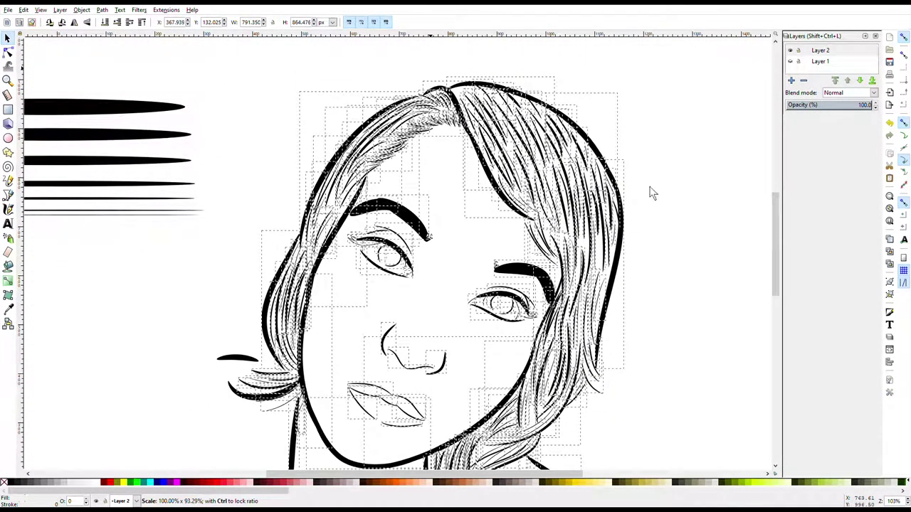
scroll(691, 198, down, 1)
click(666, 249)
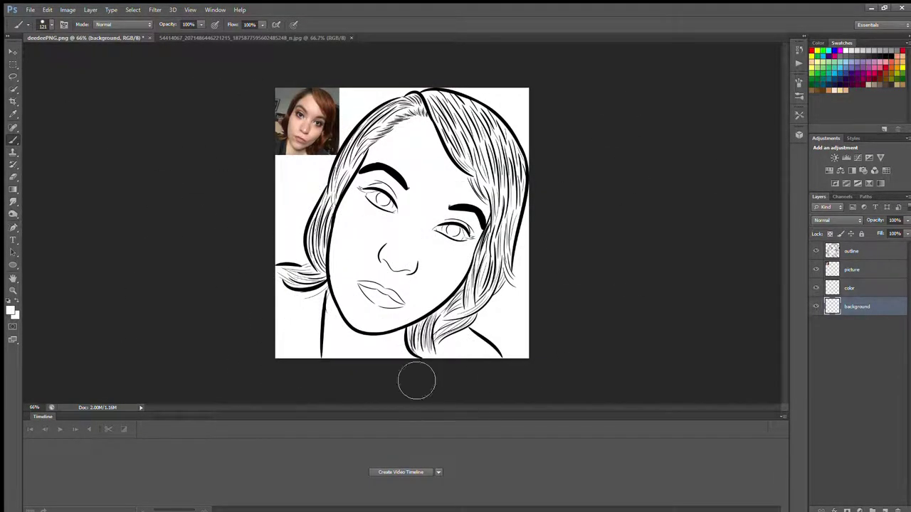
On the color layer, brush peach skin over the face and red-brown over the hair
click(845, 286)
click(835, 90)
mouse_move(417, 152)
mouse_down()
mouse_move(386, 183)
mouse_move(366, 285)
mouse_move(384, 305)
mouse_move(462, 235)
mouse_move(417, 291)
mouse_move(413, 377)
mouse_move(358, 384)
mouse_up()
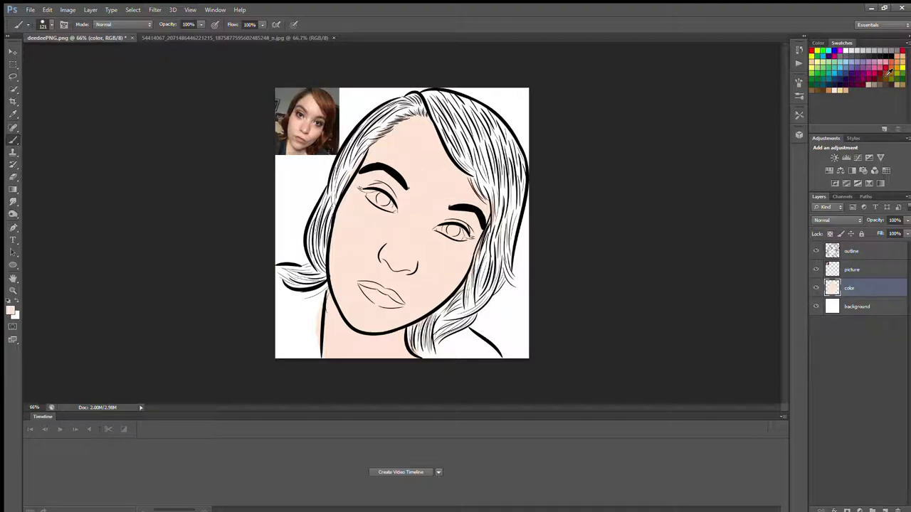
mouse_move(455, 108)
mouse_down()
mouse_move(491, 176)
mouse_move(446, 135)
mouse_move(518, 180)
mouse_move(472, 333)
mouse_move(421, 356)
mouse_move(405, 313)
mouse_move(388, 103)
mouse_move(327, 192)
mouse_move(292, 284)
mouse_move(318, 276)
mouse_up()
Paint the top navy blue across both sides and the left edge
mouse_move(332, 322)
mouse_down()
mouse_move(292, 327)
mouse_move(306, 367)
mouse_up()
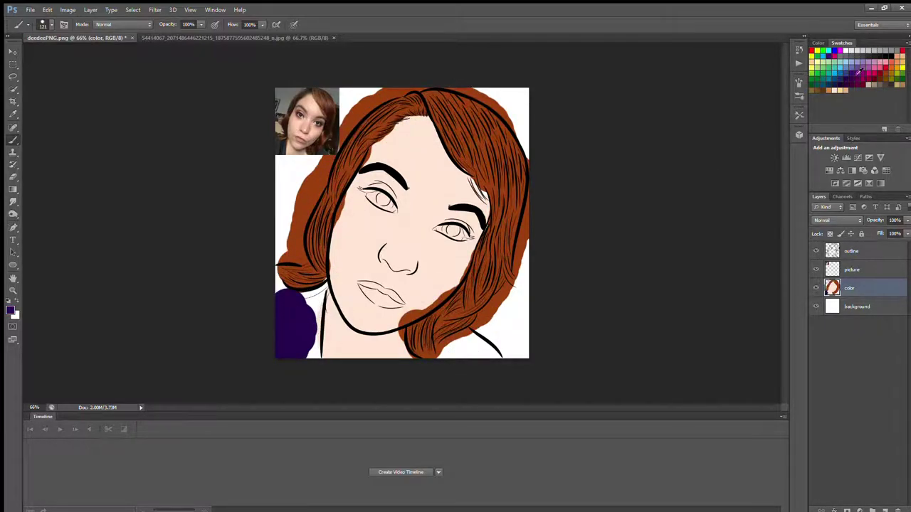
click(841, 72)
mouse_move(313, 320)
mouse_down()
mouse_move(305, 345)
mouse_move(287, 325)
mouse_move(313, 352)
mouse_up()
drag(498, 356, 441, 340)
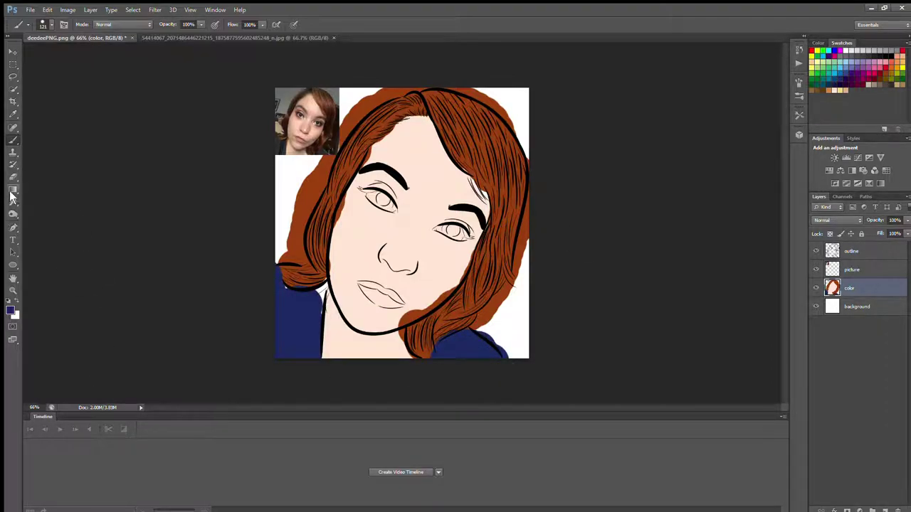
mouse_move(313, 306)
mouse_down()
mouse_move(323, 291)
mouse_move(294, 306)
mouse_up()
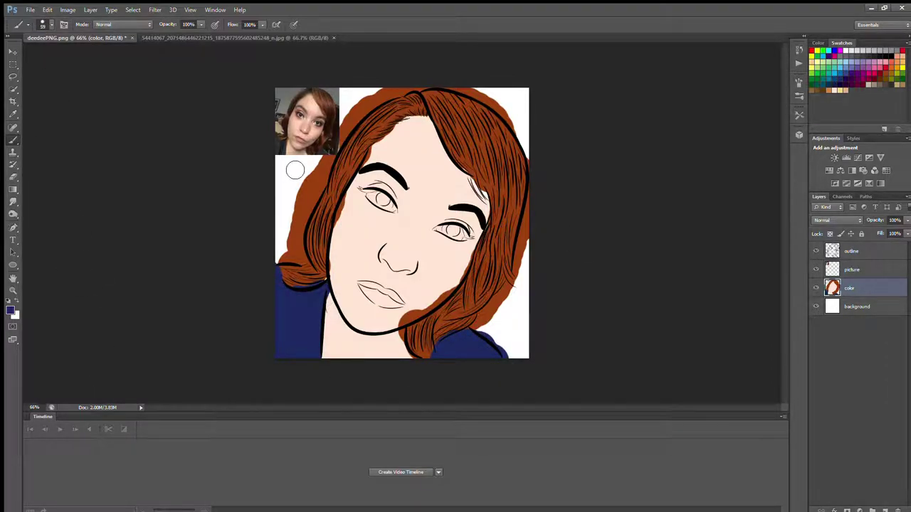
Paint the lips salmon and the irises brown
click(891, 62)
mouse_move(359, 285)
mouse_down()
mouse_move(388, 302)
mouse_move(402, 299)
mouse_up()
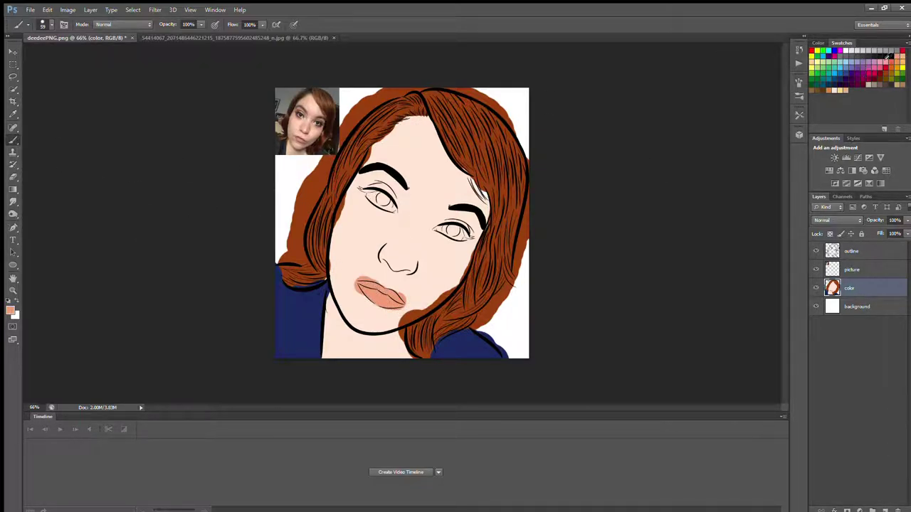
click(383, 199)
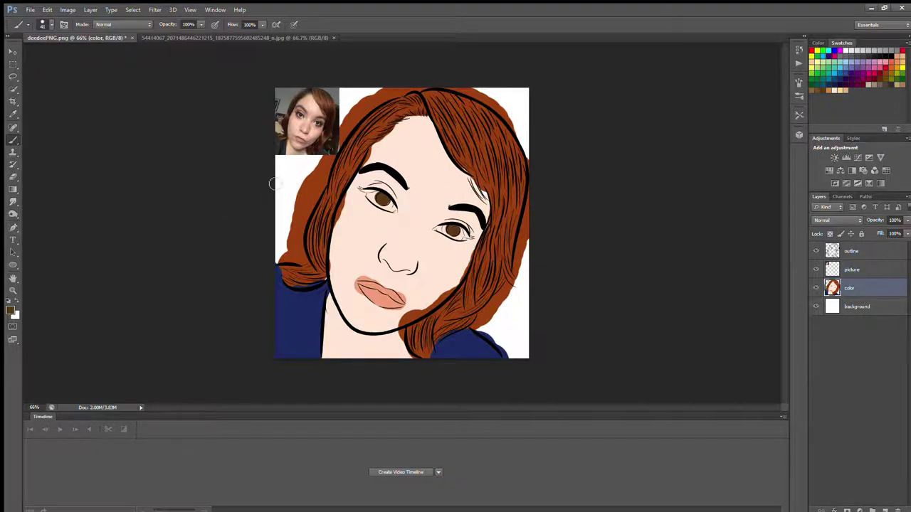
click(22, 178)
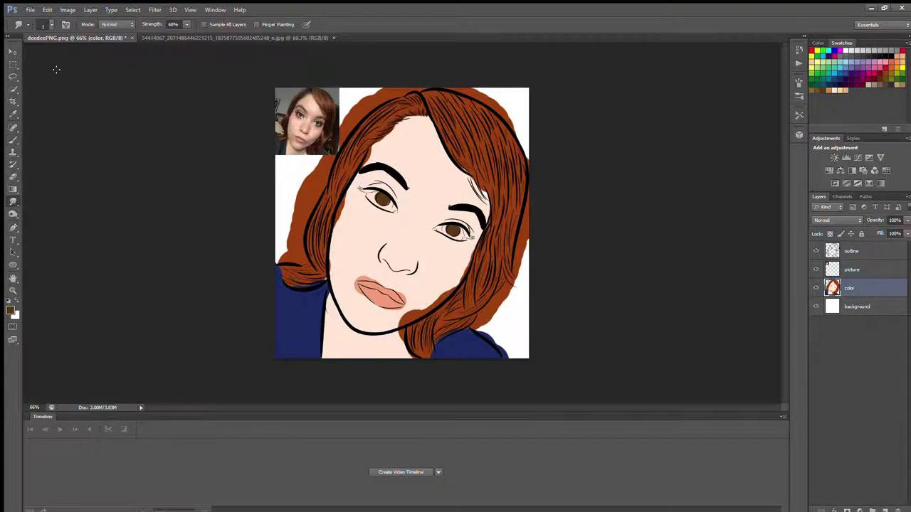
Smudge the right hair strands and the hairline into the forehead skin, softening the lip colour
drag(472, 171, 510, 208)
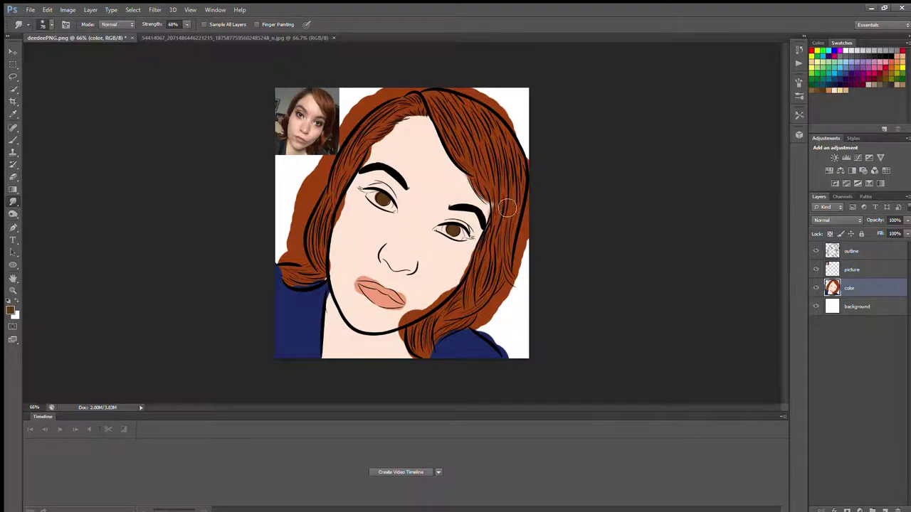
drag(427, 135, 377, 168)
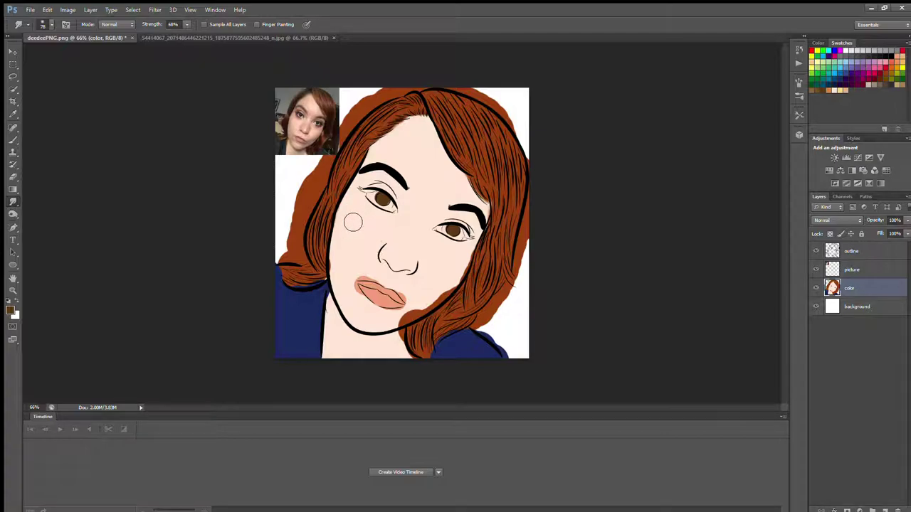
drag(397, 321, 466, 260)
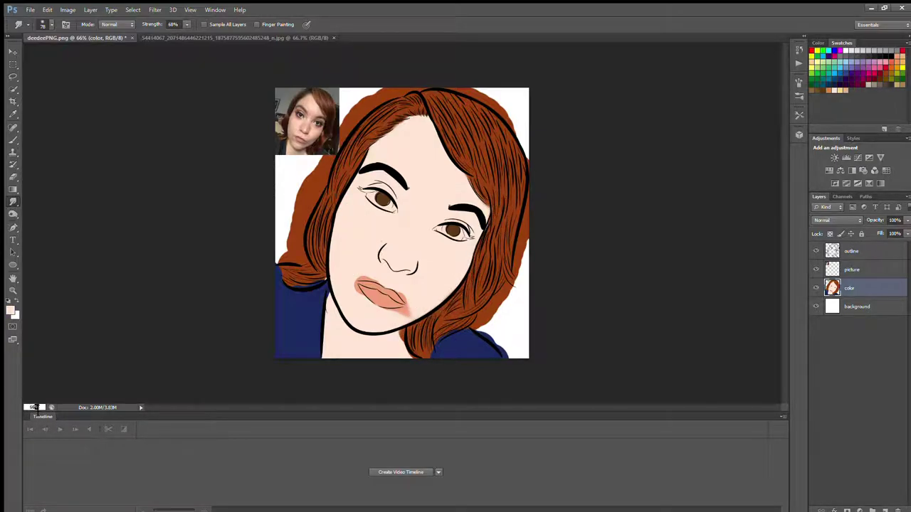
key(ctrl+plus)
key(ctrl+plus)
scroll(403, 237, down, 5)
Brush skin colour over the orange smears around the lips
key(b)
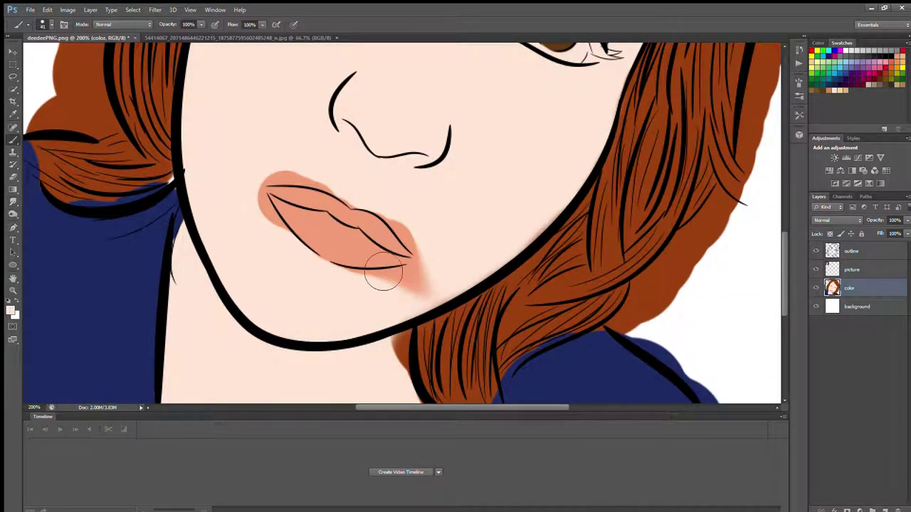
drag(382, 270, 420, 301)
drag(254, 203, 271, 221)
mouse_move(274, 184)
mouse_down()
mouse_move(370, 193)
mouse_move(416, 246)
mouse_up()
Dodge and burn the lips, darkening the corners and lightening the lower lip's left side
click(12, 214)
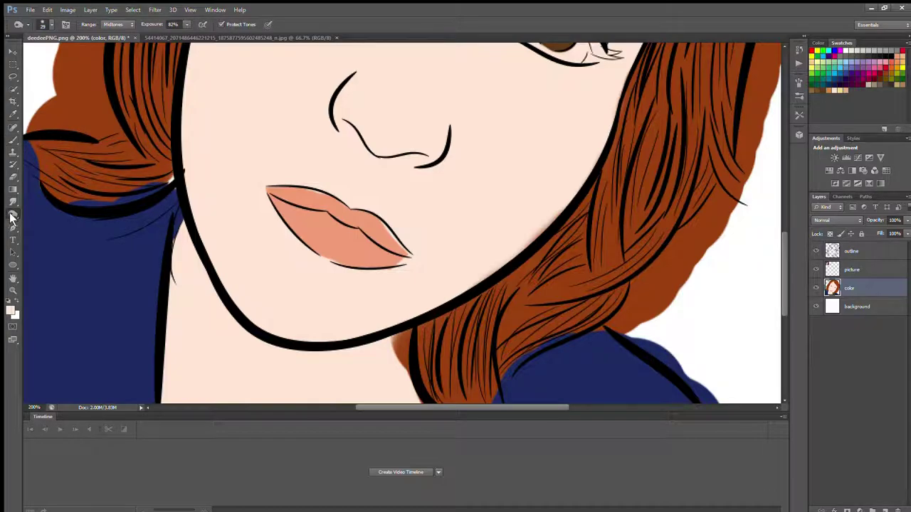
mouse_move(319, 229)
mouse_down()
mouse_move(403, 264)
mouse_move(292, 214)
mouse_move(340, 257)
mouse_move(292, 216)
mouse_move(407, 260)
mouse_up()
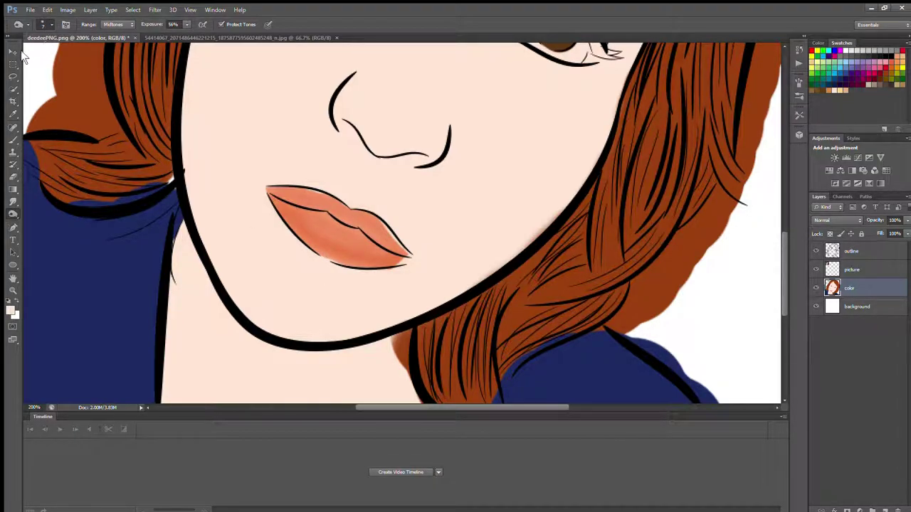
mouse_move(276, 205)
mouse_down()
mouse_move(346, 262)
mouse_move(331, 217)
mouse_up()
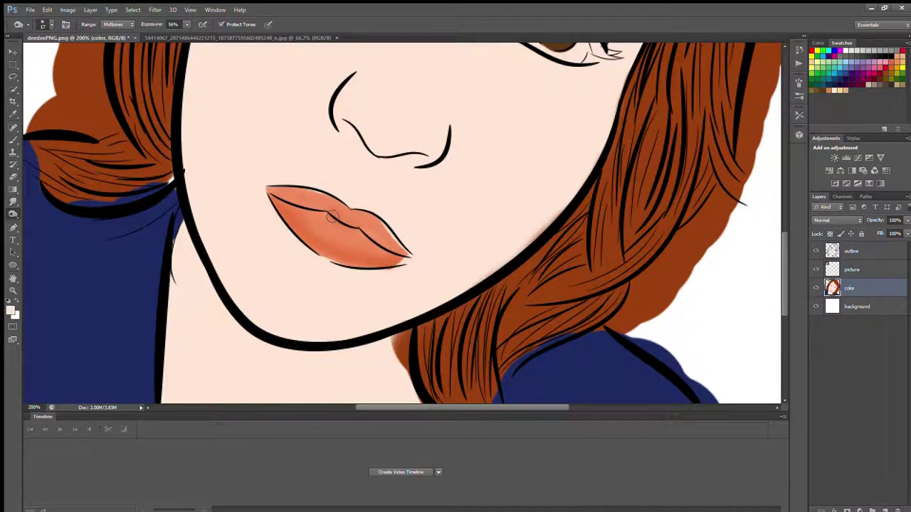
drag(273, 190, 407, 254)
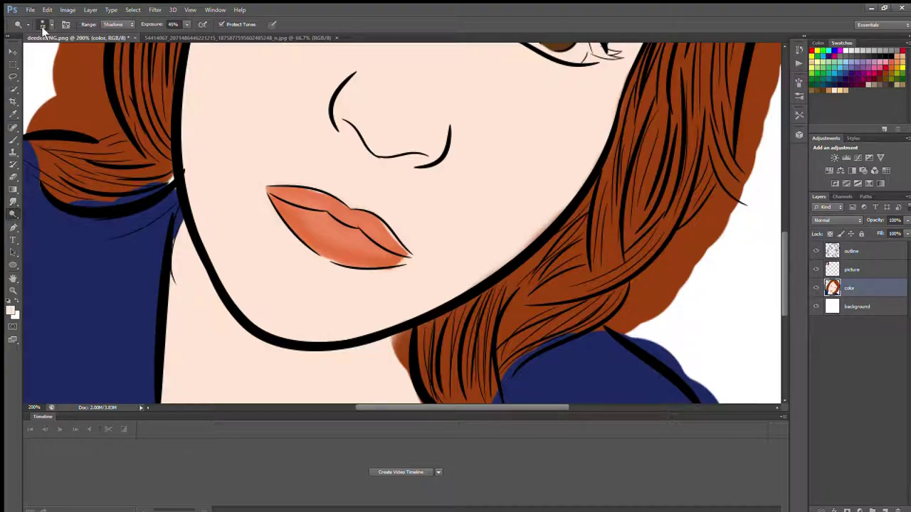
drag(317, 231, 361, 255)
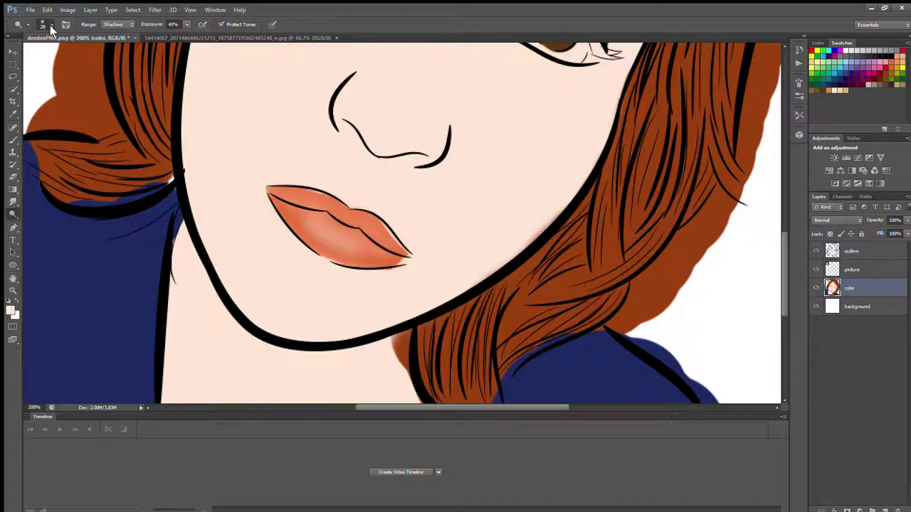
Smudge-soften the lower lip's right corner
key(shift+r)
mouse_move(415, 248)
mouse_down()
mouse_move(391, 238)
mouse_move(403, 256)
mouse_up()
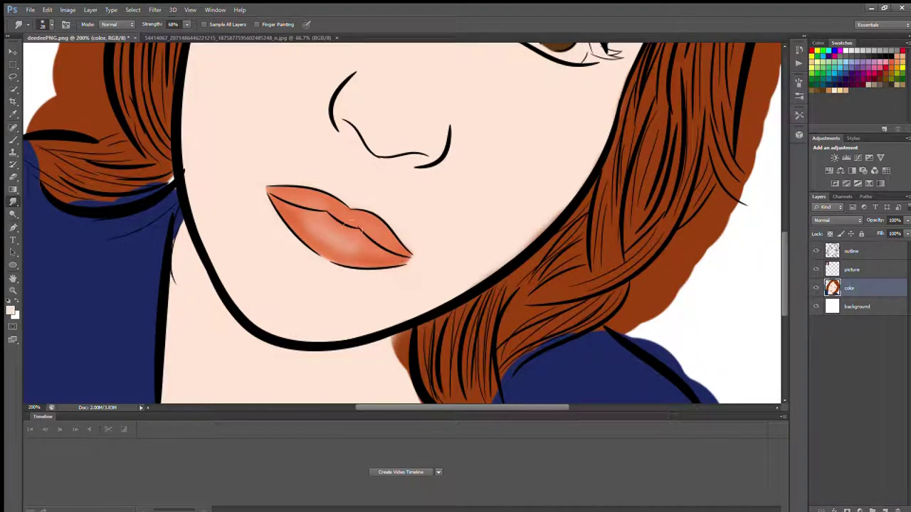
scroll(445, 142, up, 2)
scroll(376, 155, up, 4)
click(13, 213)
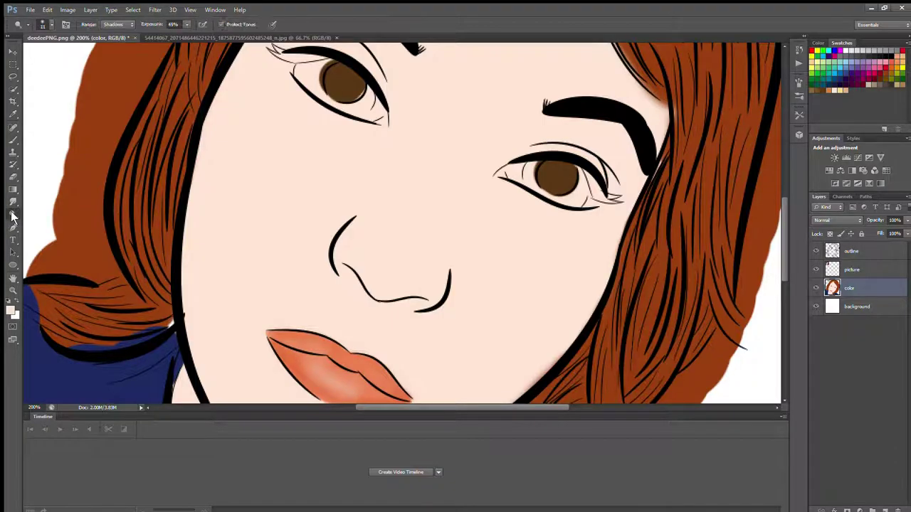
Zoom out to the upper face and set the Dodge exposure to 22%
key(ctrl+minus)
scroll(406, 193, up, 5)
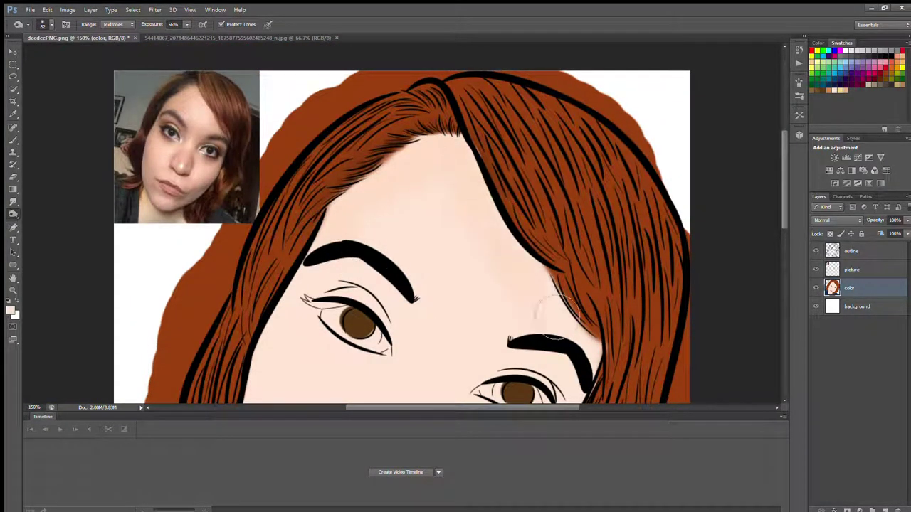
scroll(626, 285, down, 2)
scroll(612, 178, down, 1)
scroll(609, 203, down, 5)
scroll(591, 235, up, 1)
scroll(555, 270, up, 3)
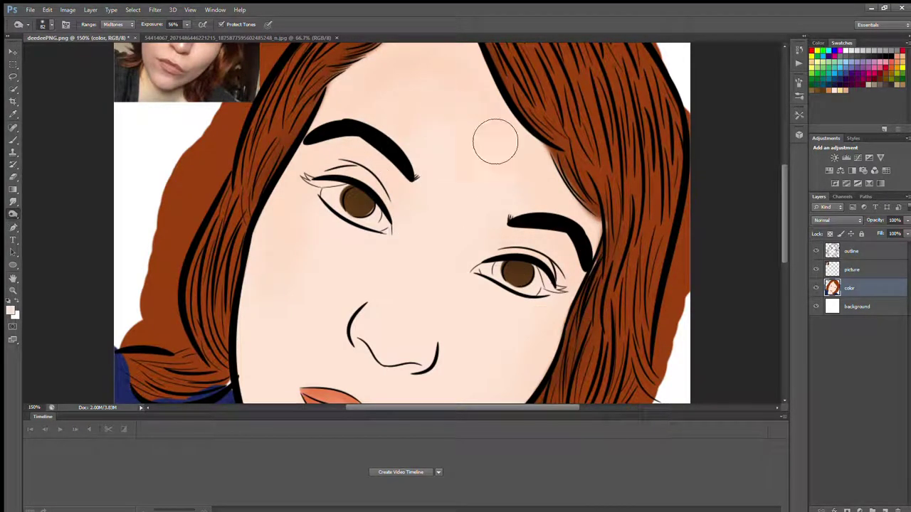
scroll(491, 138, up, 2)
scroll(612, 128, down, 3)
scroll(630, 129, down, 1)
scroll(522, 275, down, 1)
scroll(274, 366, down, 3)
scroll(396, 377, up, 3)
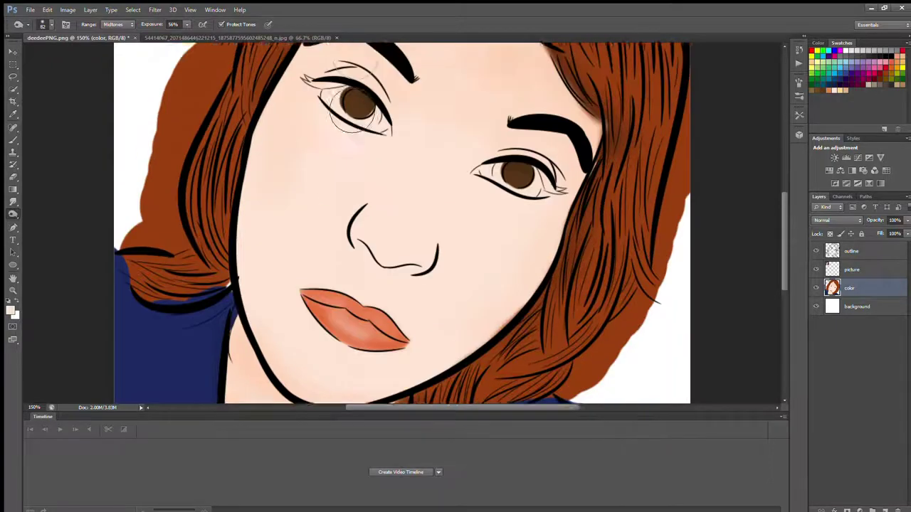
scroll(437, 152, up, 6)
scroll(437, 152, down, 7)
scroll(391, 149, down, 2)
key(2)
key(2)
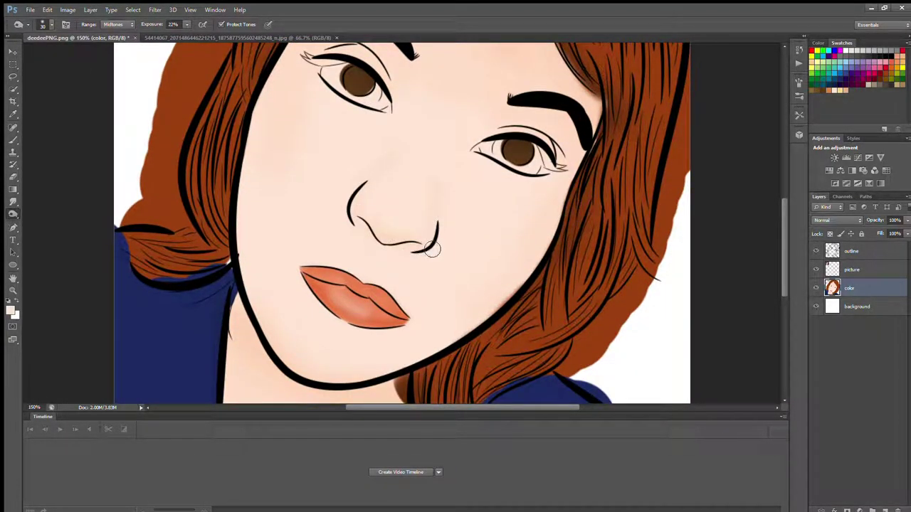
Softly shade the eye sockets, cheeks and nose sides, then set brush opacity to 35%
scroll(357, 205, up, 5)
scroll(456, 197, up, 5)
scroll(451, 212, down, 2)
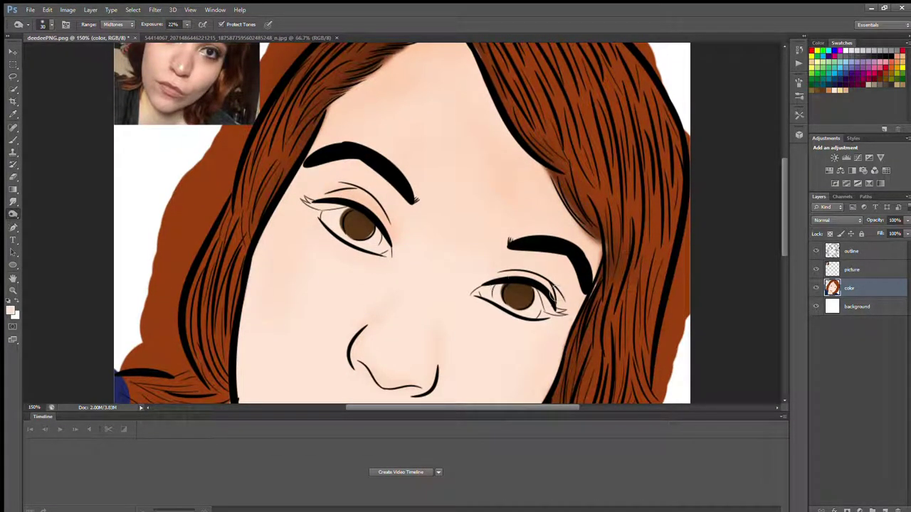
scroll(508, 287, down, 2)
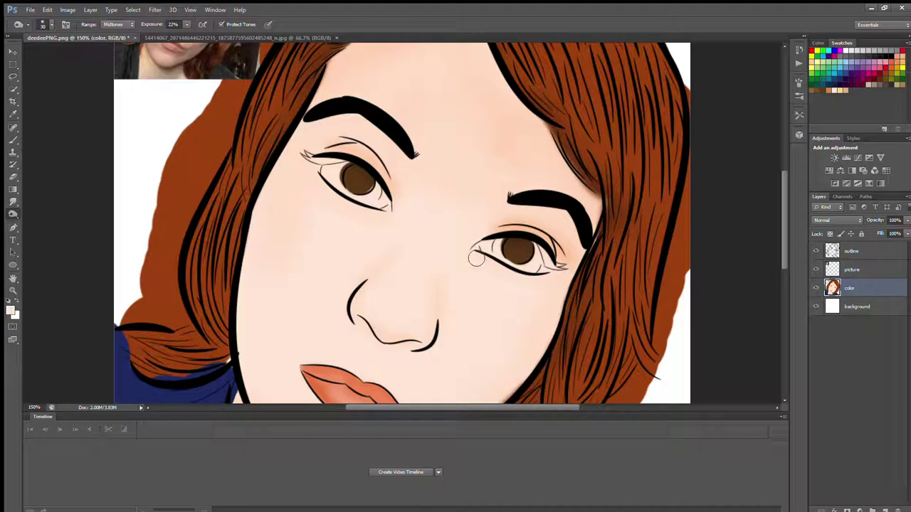
scroll(368, 253, up, 2)
scroll(436, 245, down, 2)
scroll(517, 252, up, 6)
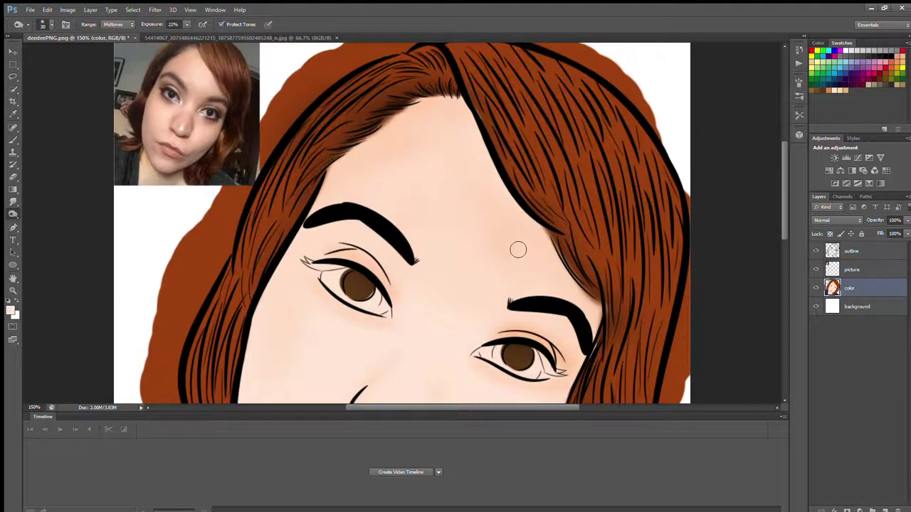
scroll(407, 273, down, 5)
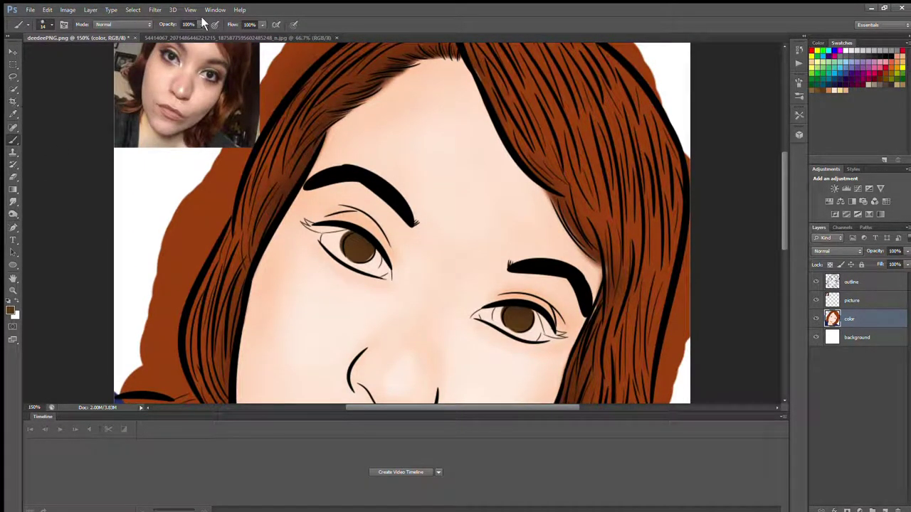
key(3)
key(5)
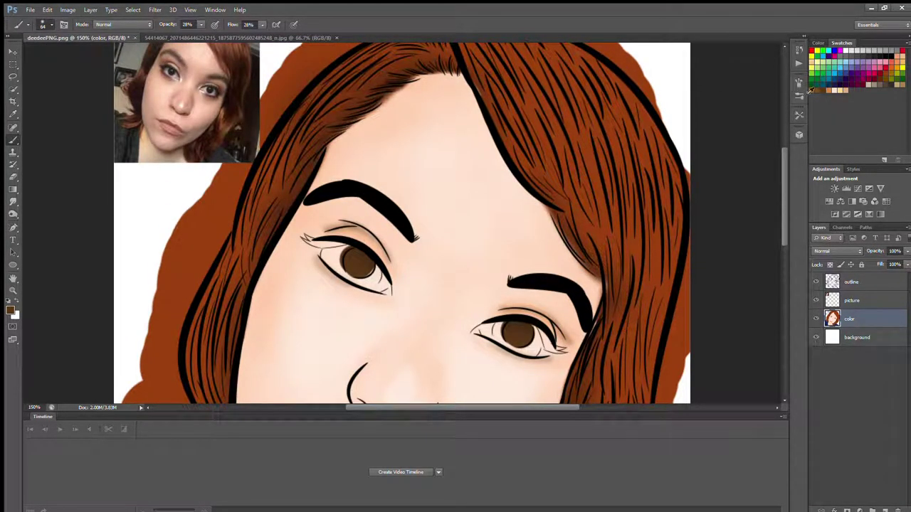
Tan the left eyelid crease, dodge midtone highlights onto the lips, reset colours and zoom to 400%
drag(340, 232, 317, 236)
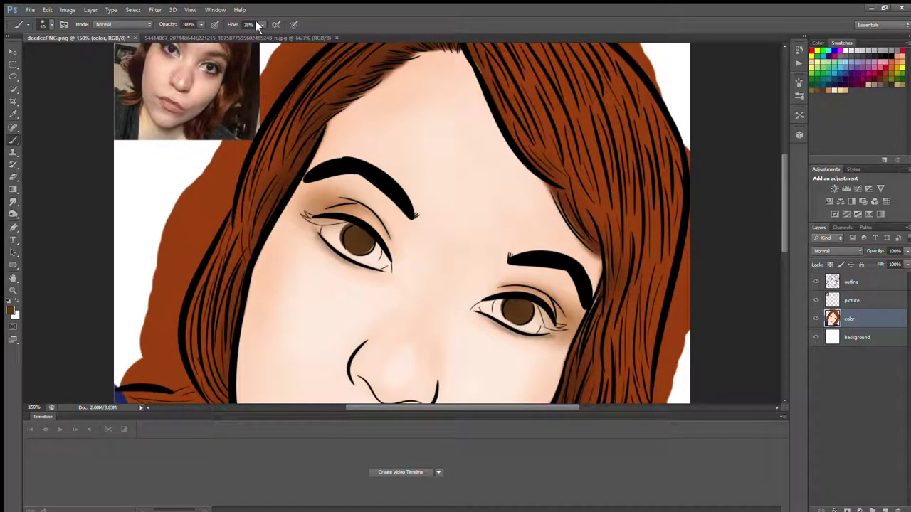
click(9, 212)
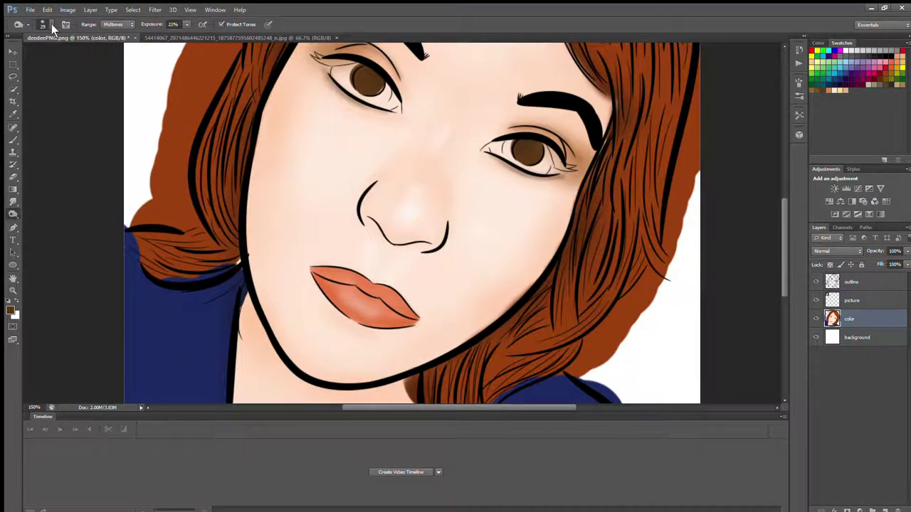
drag(329, 276, 398, 306)
drag(338, 277, 418, 325)
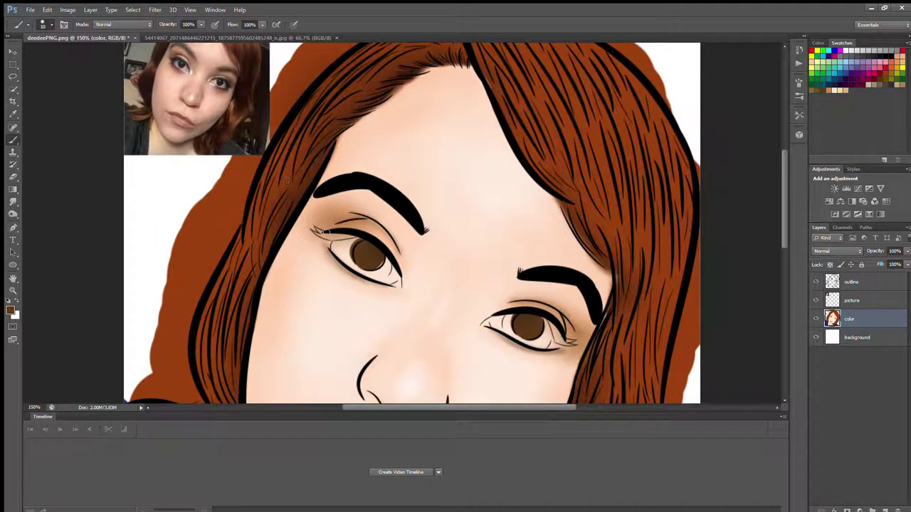
text(d400)
key(Return)
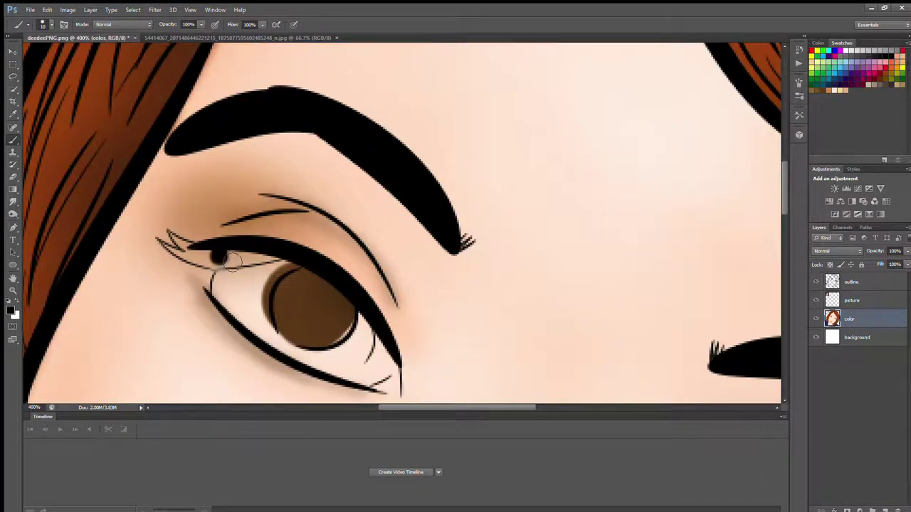
Thicken the upper lash line at the inner corner and smear its tips into lashes
drag(246, 266, 221, 266)
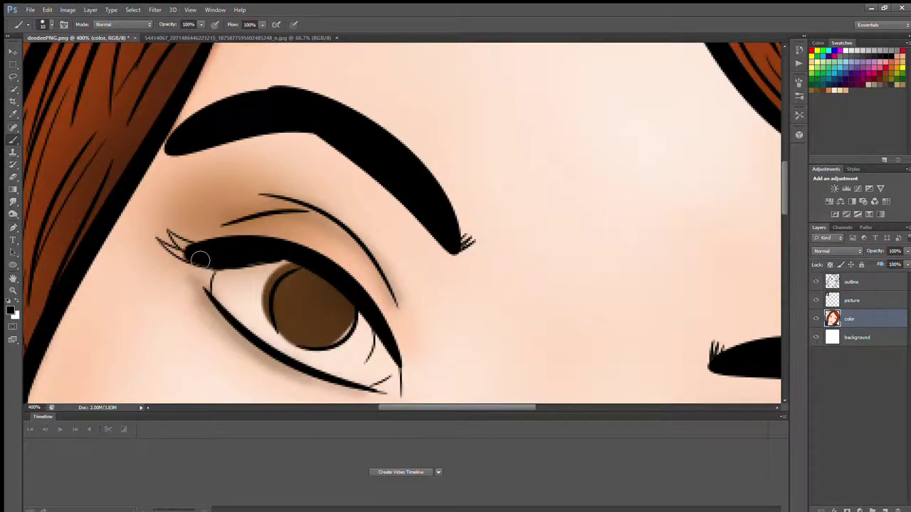
click(11, 205)
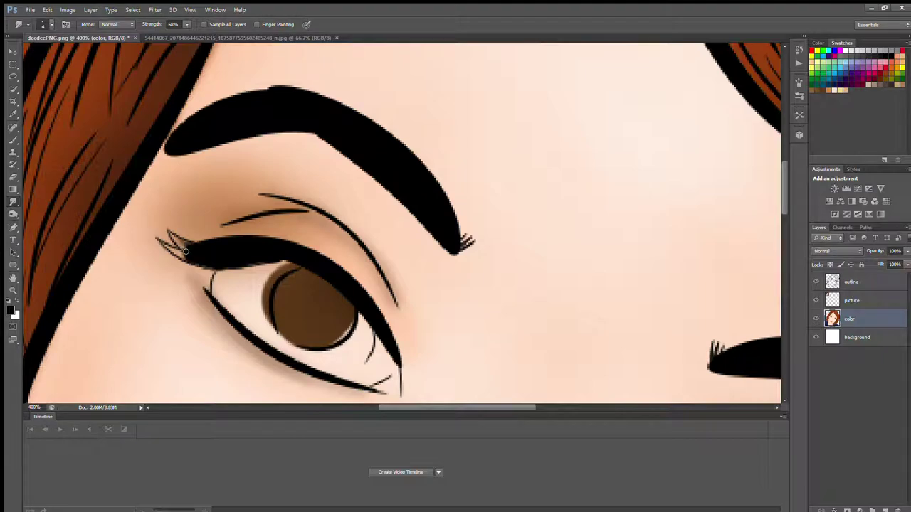
drag(182, 243, 186, 243)
scroll(525, 342, down, 3)
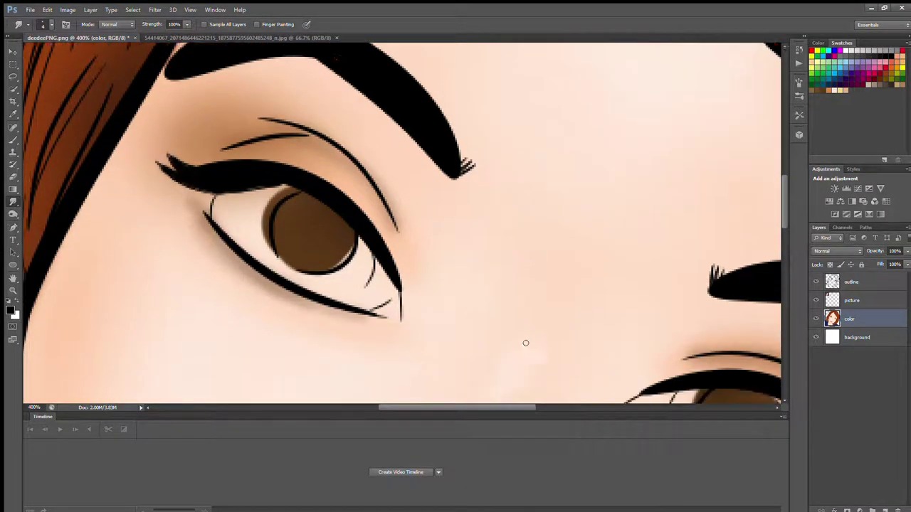
scroll(494, 325, right, 5)
scroll(285, 242, down, 4)
Paint a dark stroke along the outer upper lash line and smudge it into flicks
key(b)
drag(436, 279, 456, 310)
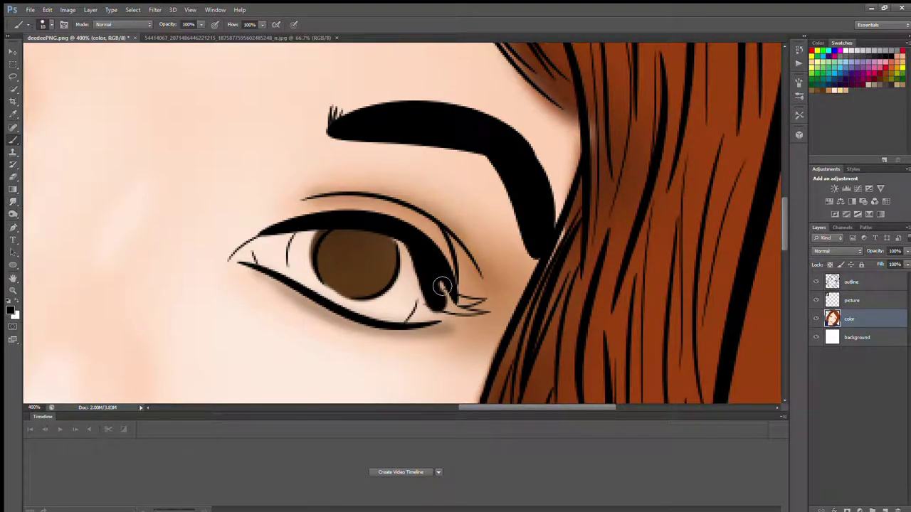
key(ctrl+z)
drag(414, 247, 462, 313)
click(13, 202)
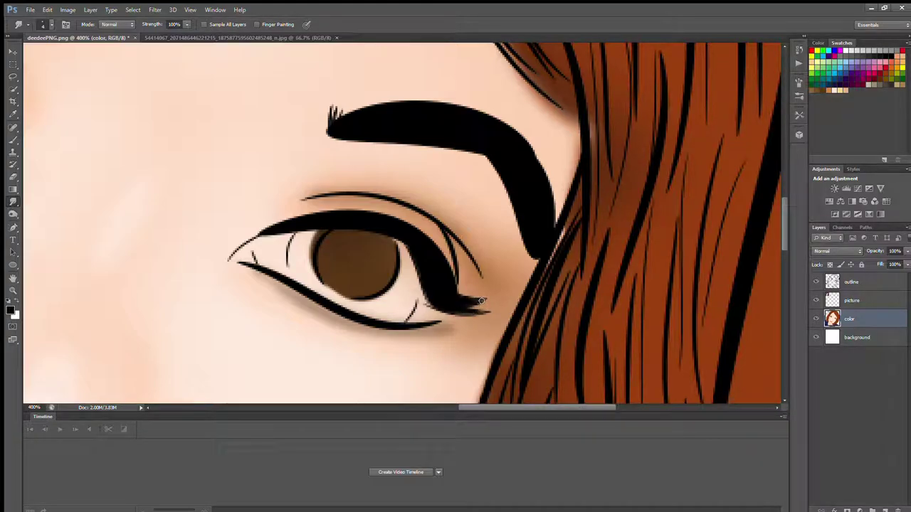
scroll(469, 312, down, 1)
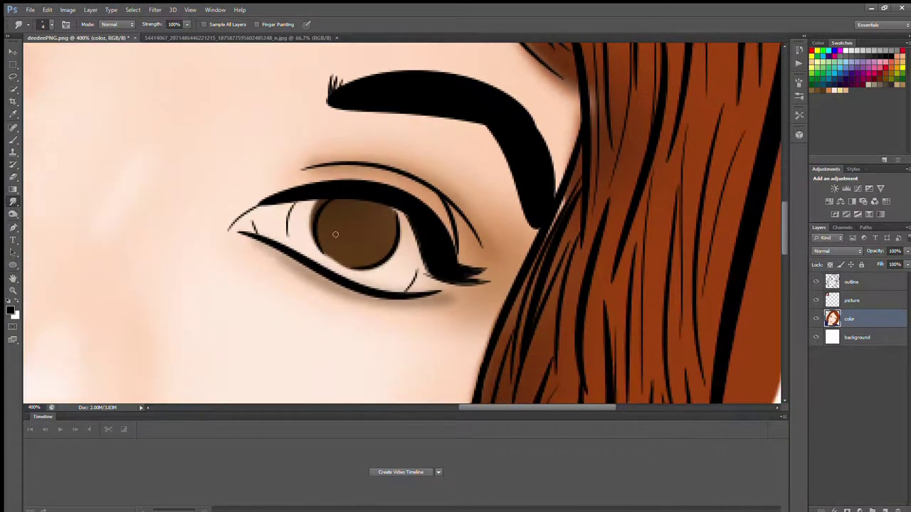
Dodge the lower halves of both irises with a smaller brush at 56% exposure
drag(485, 407, 463, 407)
click(13, 214)
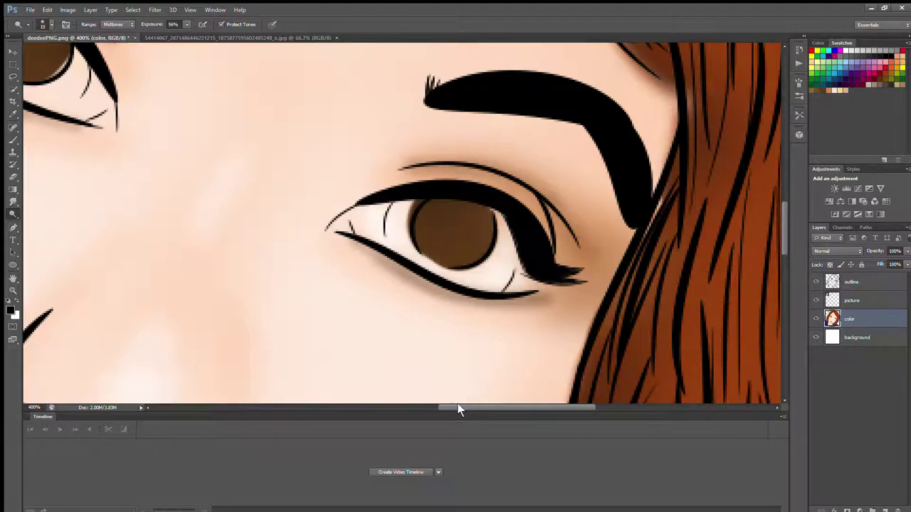
drag(458, 406, 414, 407)
scroll(284, 220, up, 2)
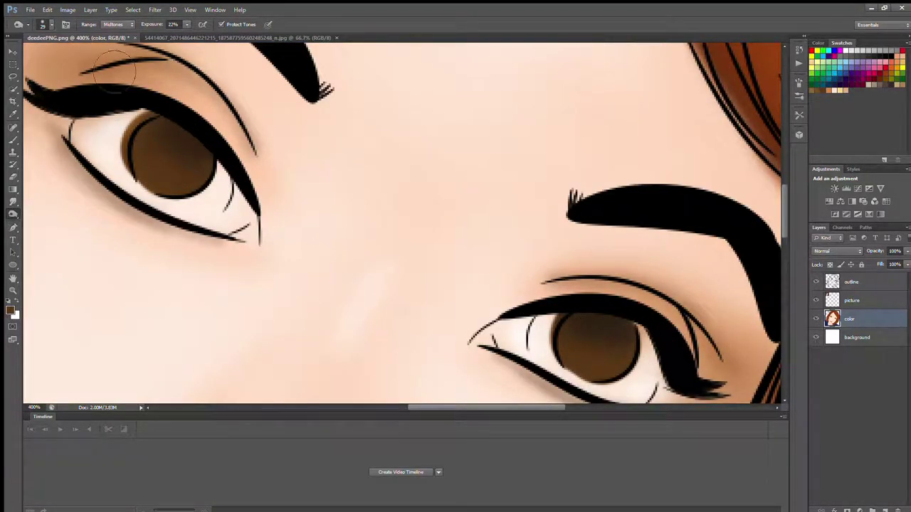
scroll(500, 186, down, 2)
click(13, 215)
mouse_move(576, 299)
mouse_down()
mouse_move(589, 295)
mouse_move(152, 102)
mouse_move(174, 114)
mouse_up()
scroll(128, 284, up, 2)
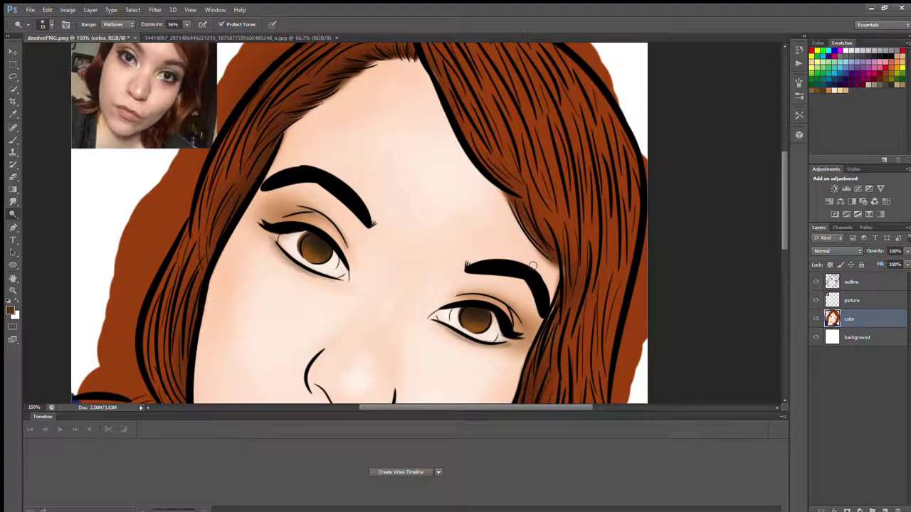
Switch to the Brush with white as the painting colour
click(13, 140)
click(845, 52)
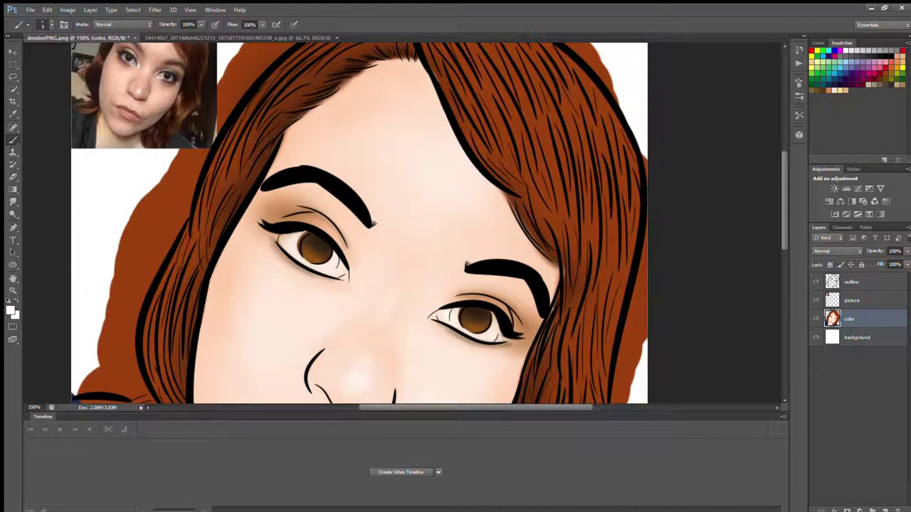
scroll(285, 214, down, 5)
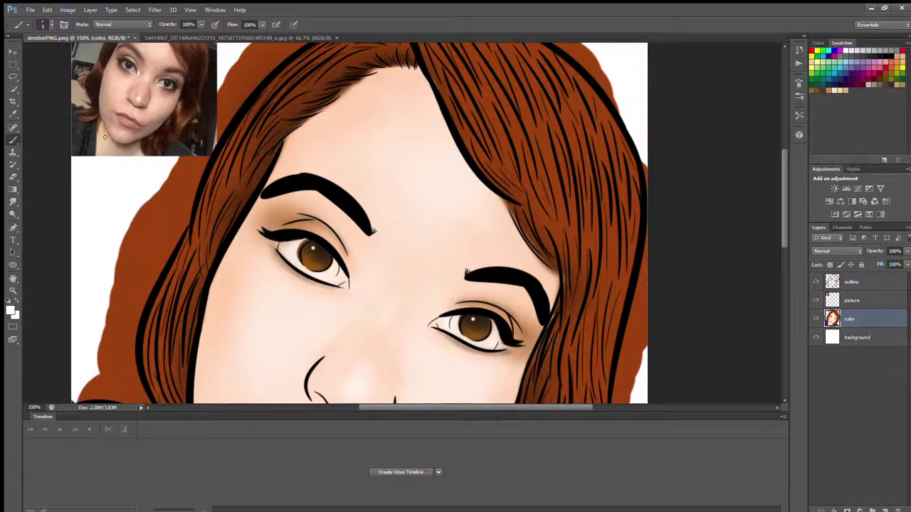
Smudge the red-brown hair's outer edges into soft, feathered strands
click(13, 202)
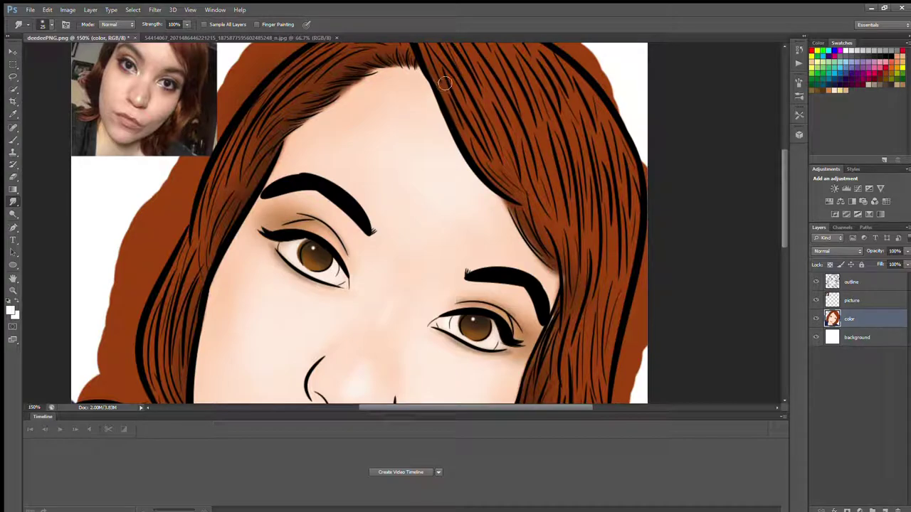
scroll(568, 284, down, 3)
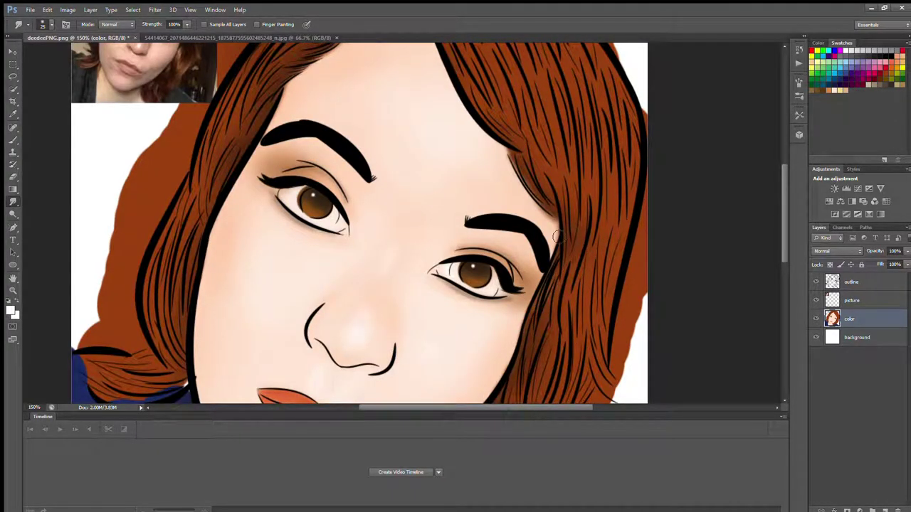
scroll(558, 236, down, 5)
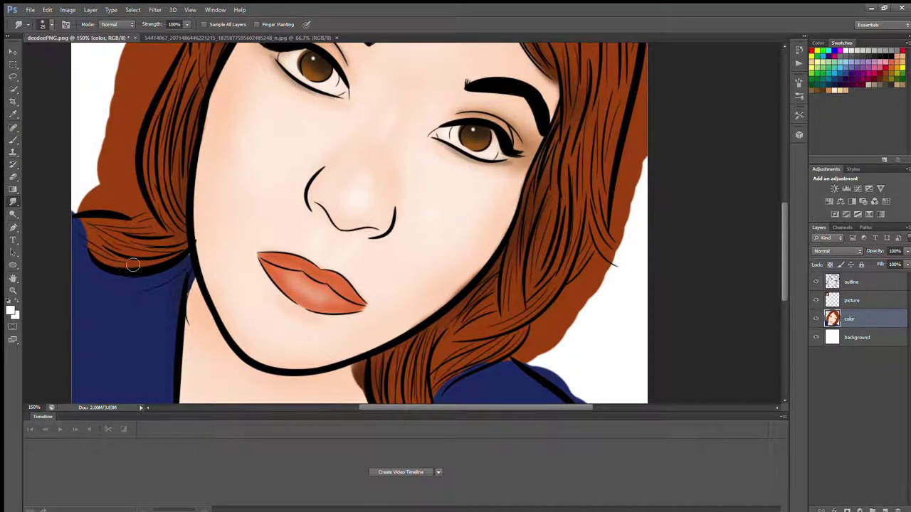
scroll(112, 267, down, 5)
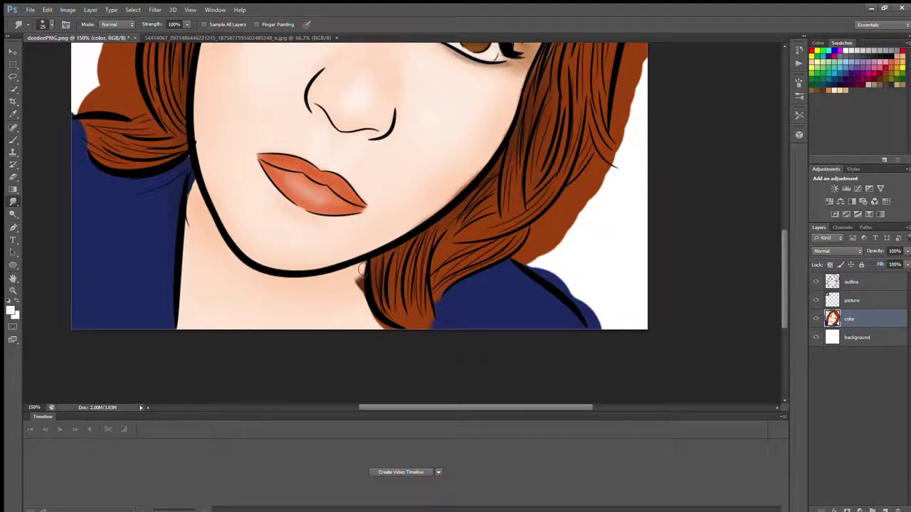
scroll(397, 333, up, 2)
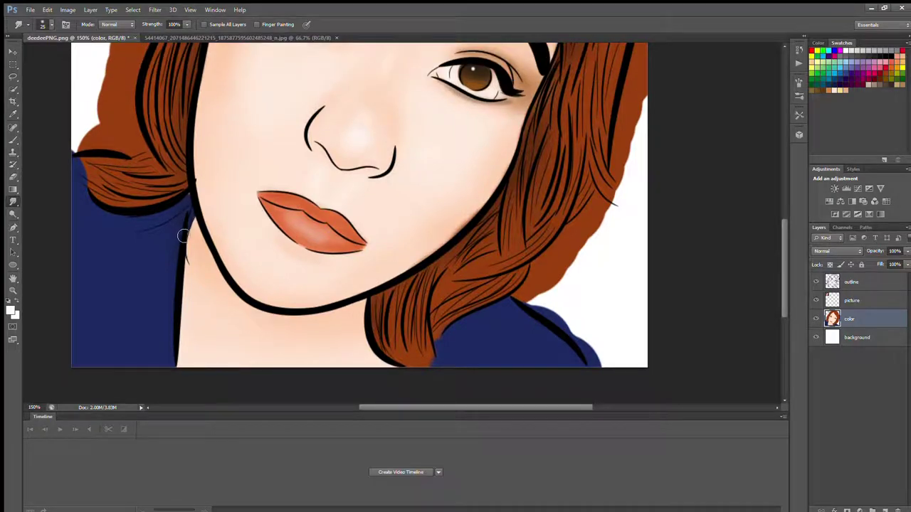
scroll(573, 169, up, 3)
scroll(573, 170, down, 4)
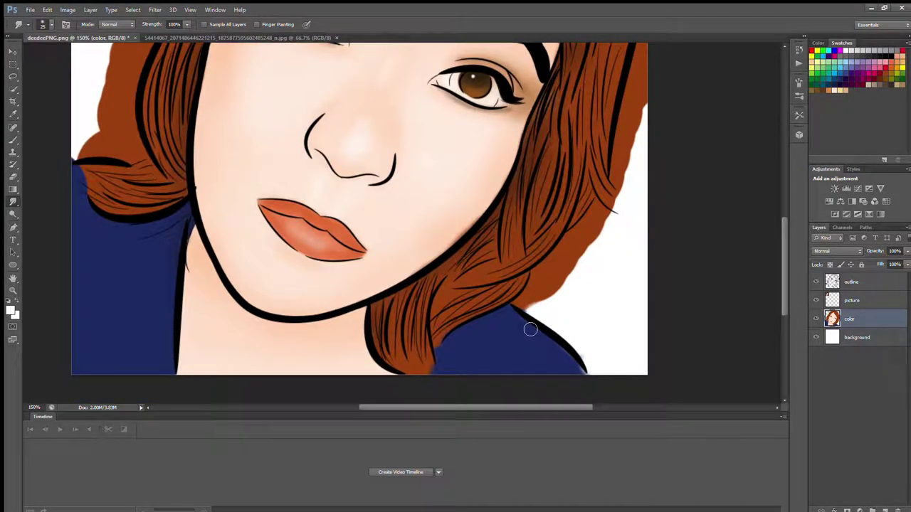
scroll(579, 373, up, 1)
scroll(624, 182, up, 4)
scroll(624, 182, down, 2)
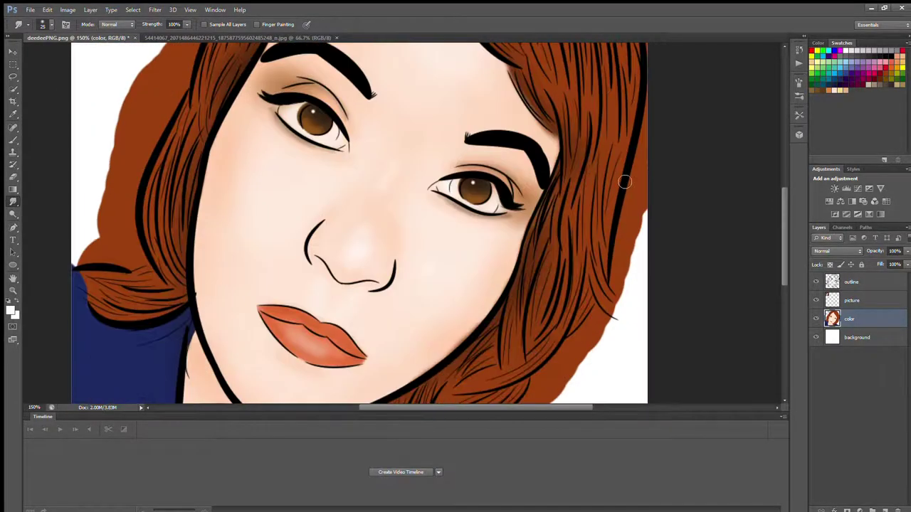
scroll(624, 182, up, 3)
key(b)
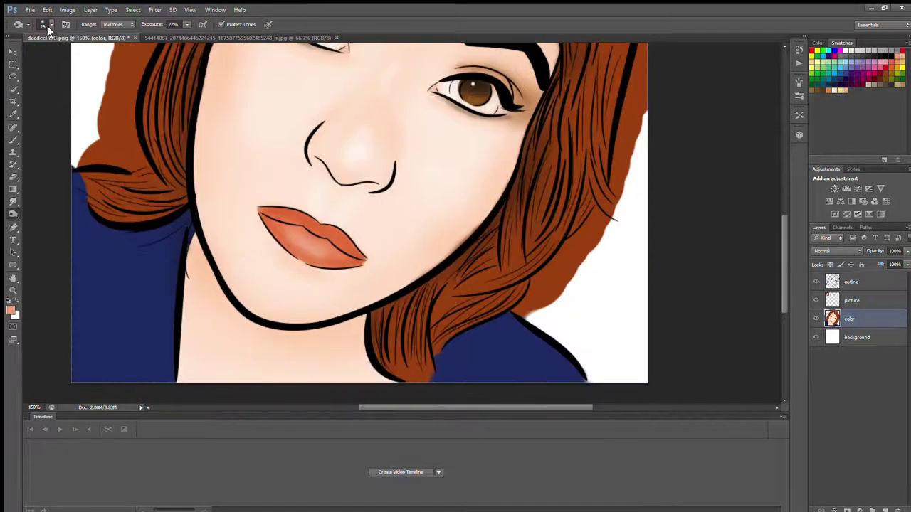
Set Dodge exposure to 63% and lighten streaks on the navy top at the left shoulder
key(6)
key(3)
drag(162, 260, 102, 342)
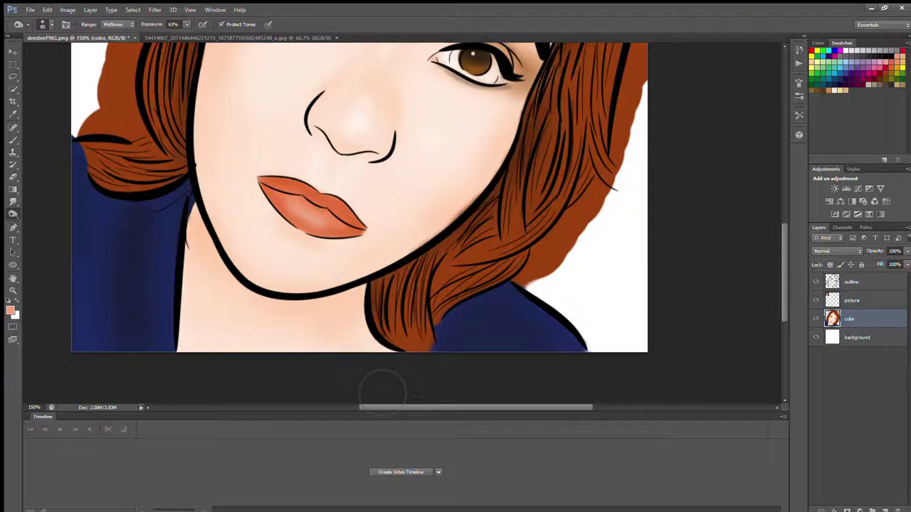
scroll(284, 147, up, 1)
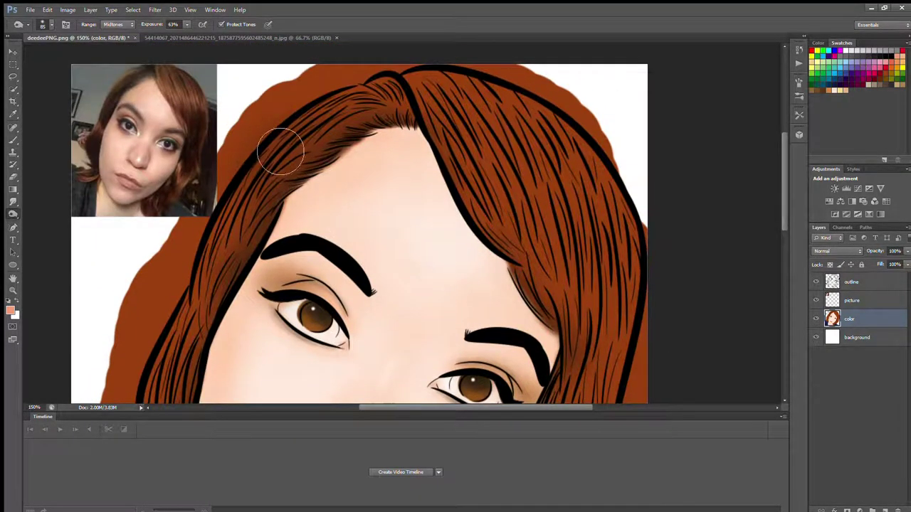
scroll(559, 179, down, 4)
key(e)
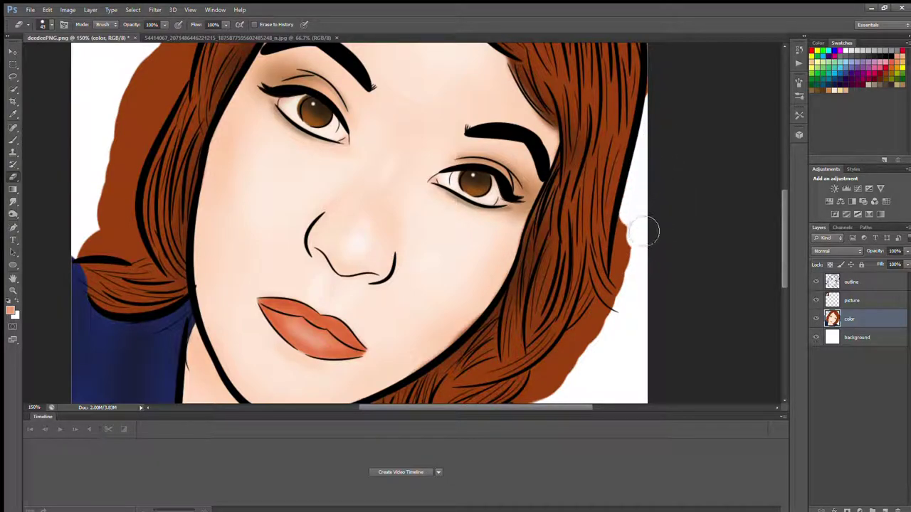
Erase the orange spill outside the hair outline at the top and left
scroll(668, 213, up, 3)
scroll(671, 155, up, 3)
mouse_move(640, 147)
mouse_down()
mouse_move(402, 82)
mouse_move(272, 133)
mouse_up()
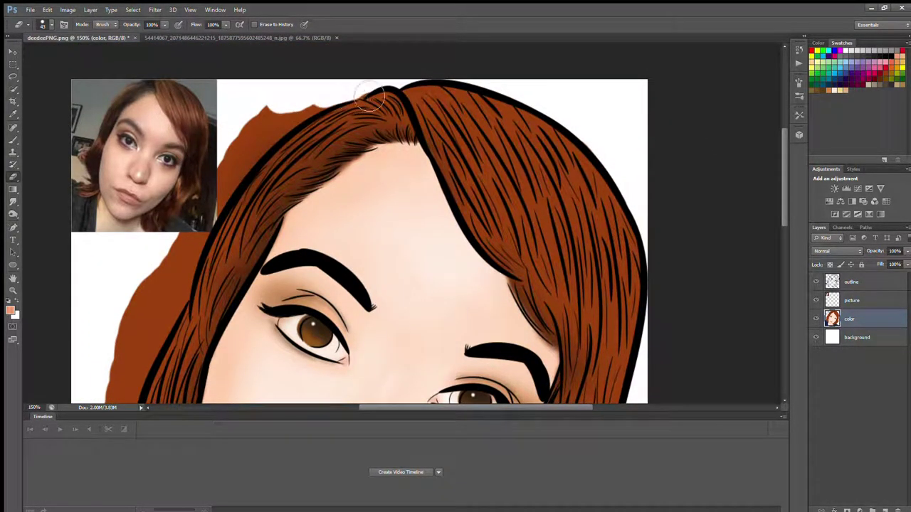
drag(272, 133, 260, 142)
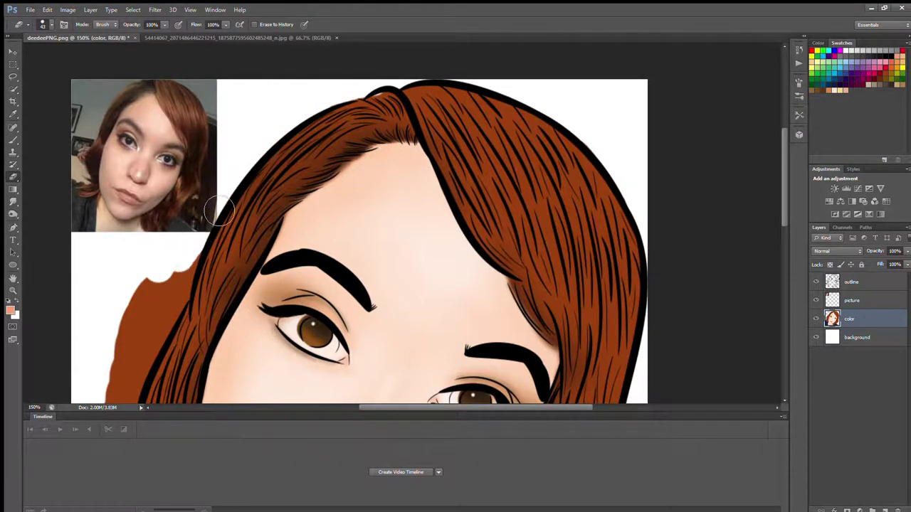
scroll(168, 153, down, 4)
mouse_move(171, 121)
mouse_down()
mouse_move(106, 326)
mouse_move(123, 327)
mouse_up()
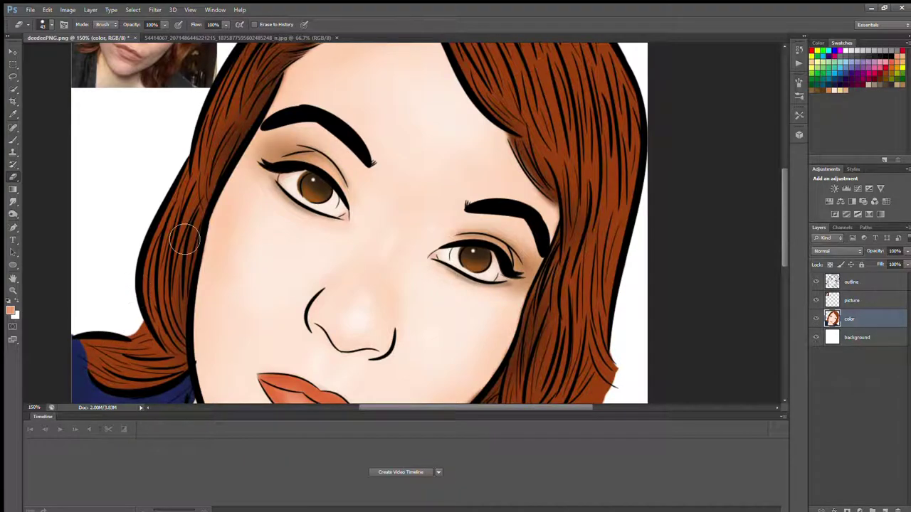
scroll(184, 240, down, 5)
mouse_move(505, 305)
mouse_down()
mouse_move(634, 220)
mouse_move(561, 279)
mouse_move(557, 272)
mouse_up()
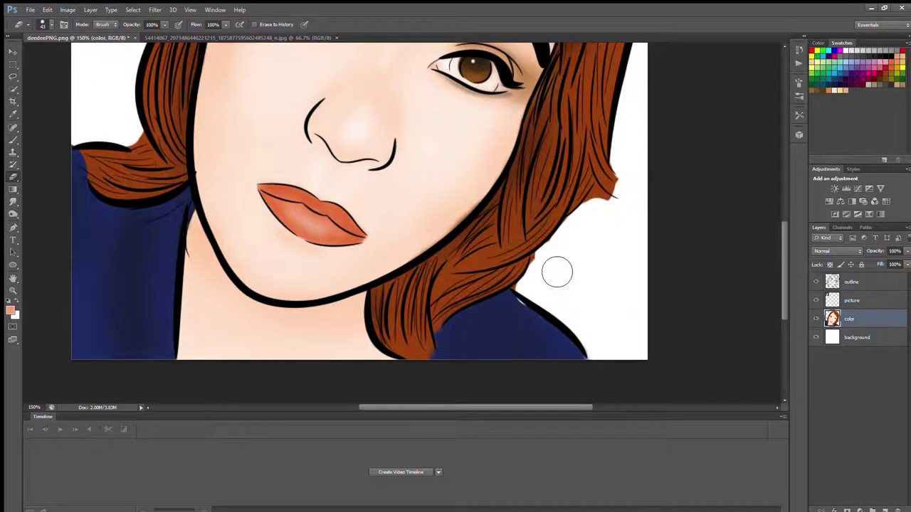
Smudge the hair tips on the right and near the shoulders into tapered wisps
key(r)
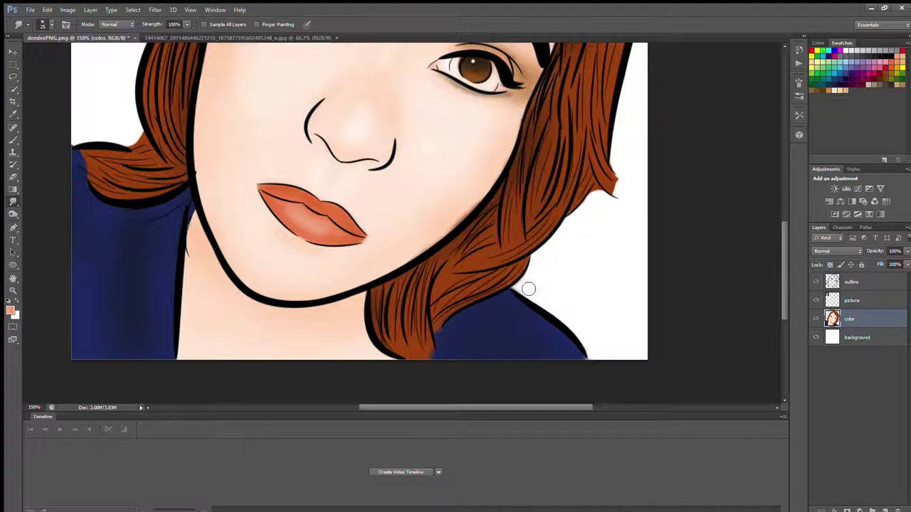
scroll(605, 244, up, 1)
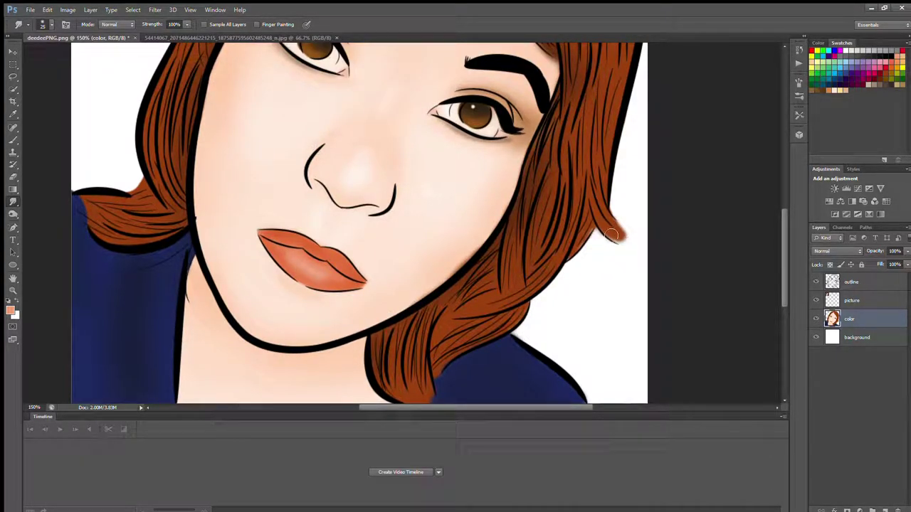
scroll(616, 240, up, 1)
scroll(382, 112, up, 6)
scroll(382, 111, down, 2)
scroll(129, 218, down, 4)
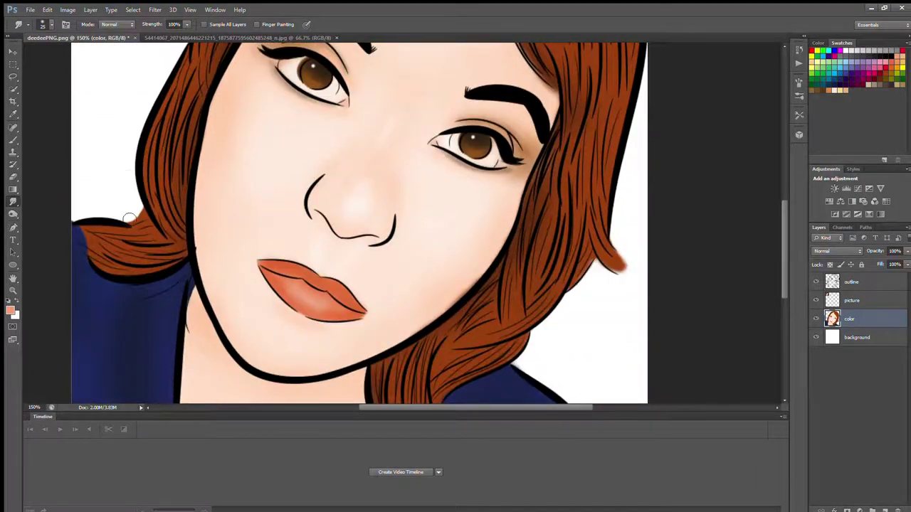
scroll(132, 173, down, 3)
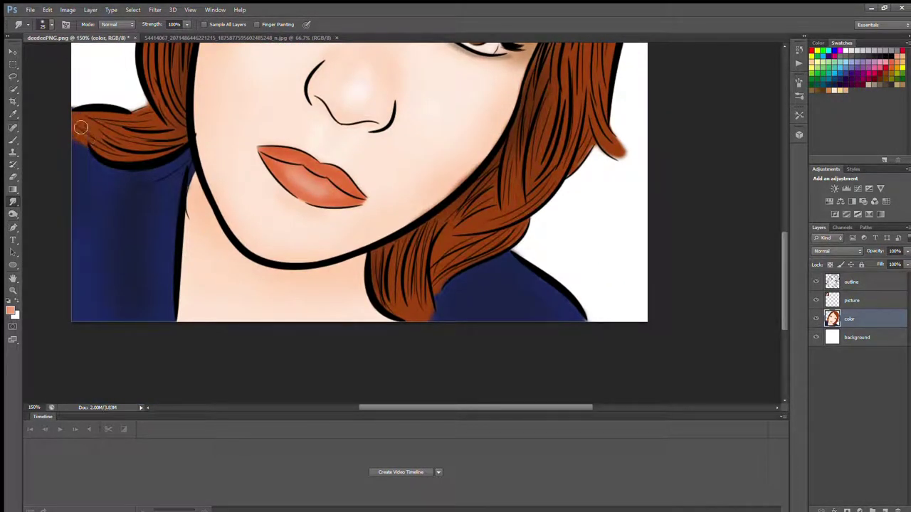
scroll(503, 205, up, 3)
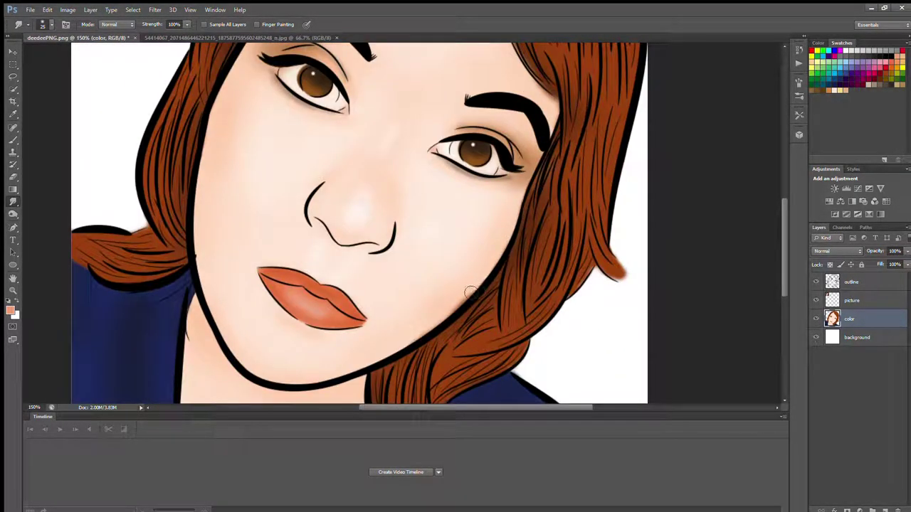
scroll(441, 324, up, 3)
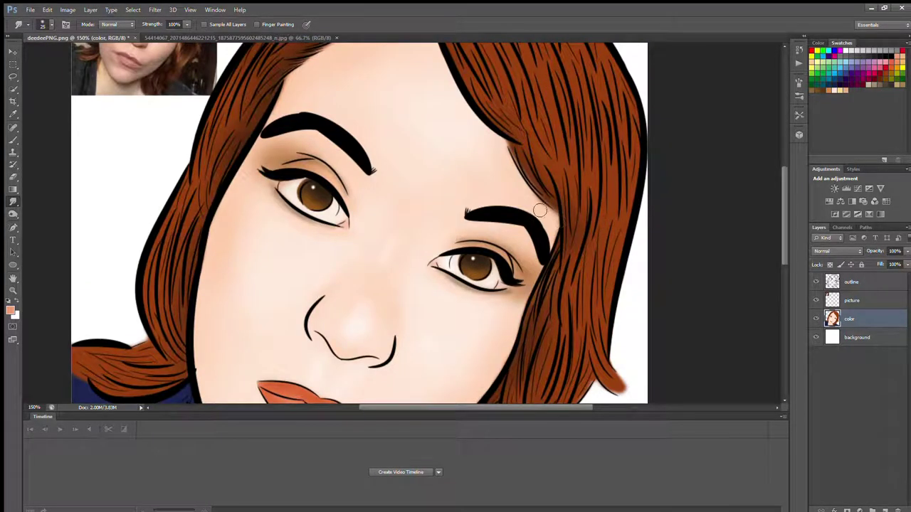
scroll(539, 211, up, 3)
scroll(209, 55, down, 3)
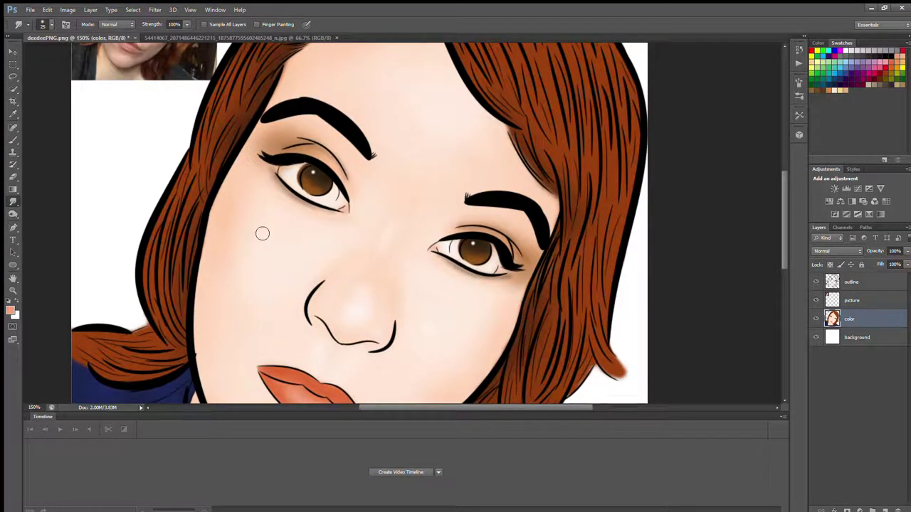
key(alt+bracketright)
key(alt+bracketright)
key(alt+bracketleft)
key(alt+bracketleft)
key(o)
scroll(270, 344, down, 3)
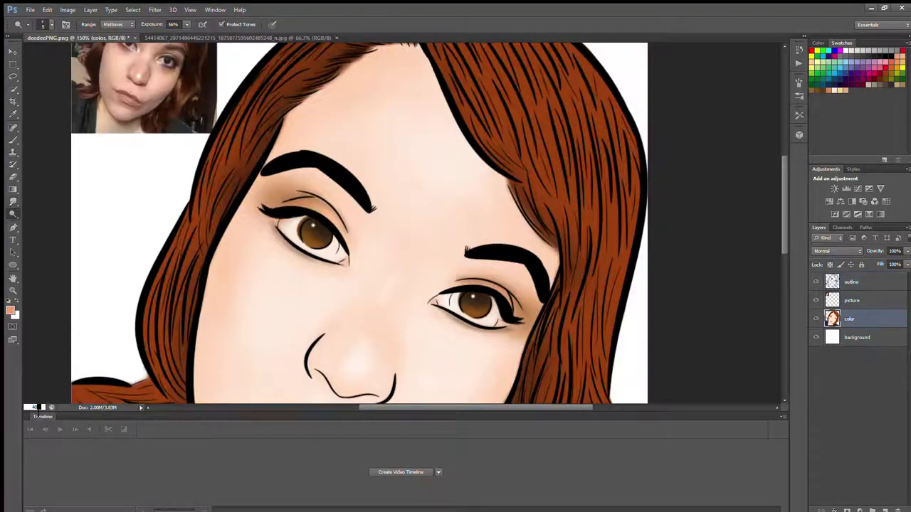
Dodge highlights (Midtones, about 56–63% exposure) onto the eyes, cheeks and red-brown hair strands
scroll(144, 266, up, 5)
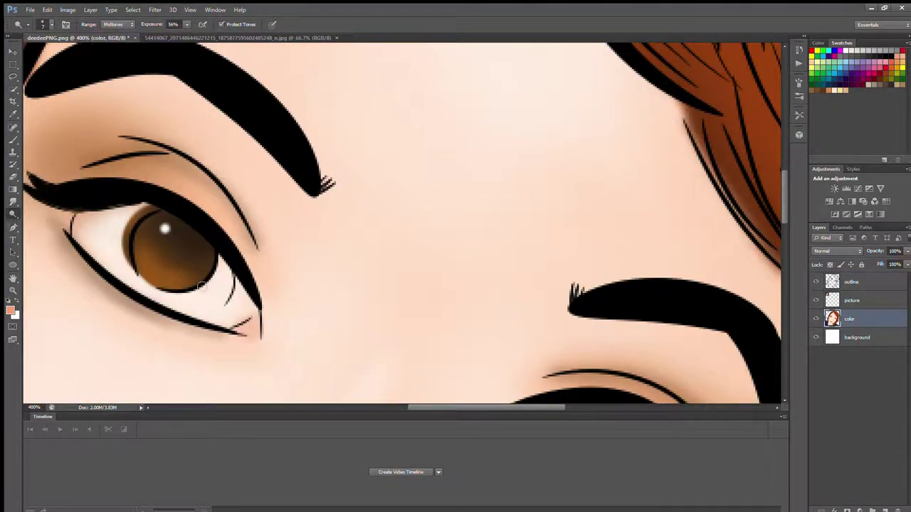
scroll(580, 341, down, 3)
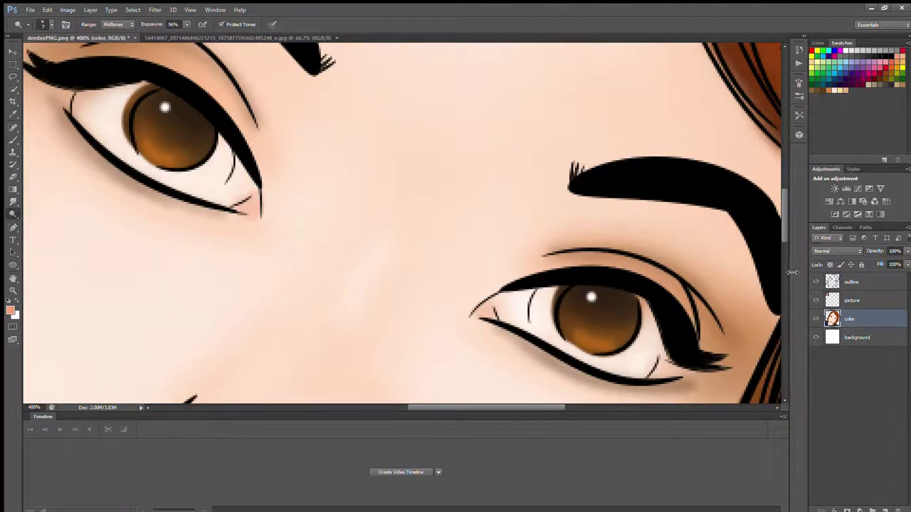
scroll(581, 341, down, 3)
scroll(593, 349, down, 1)
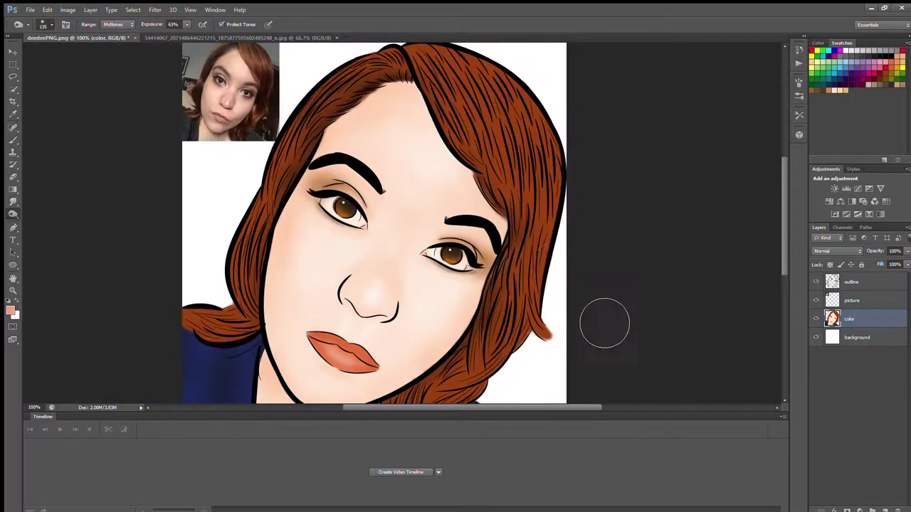
scroll(498, 107, up, 2)
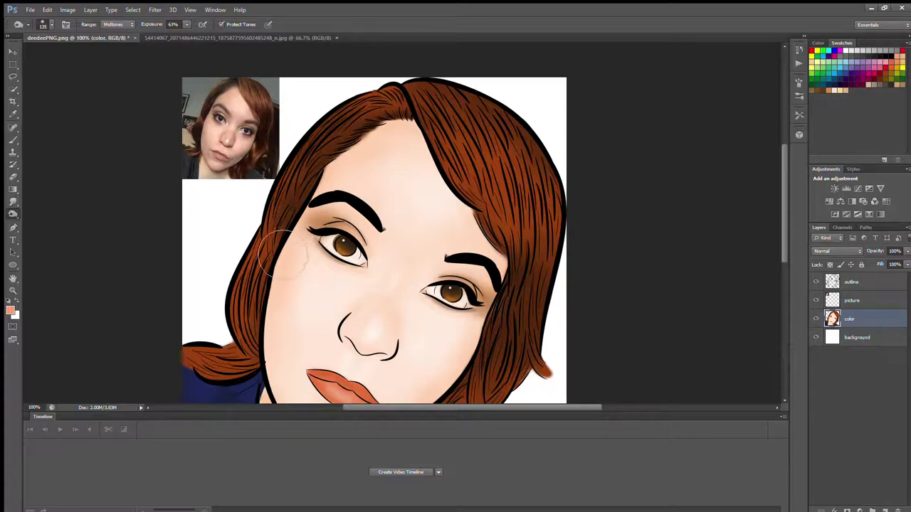
scroll(260, 235, down, 2)
scroll(262, 213, up, 1)
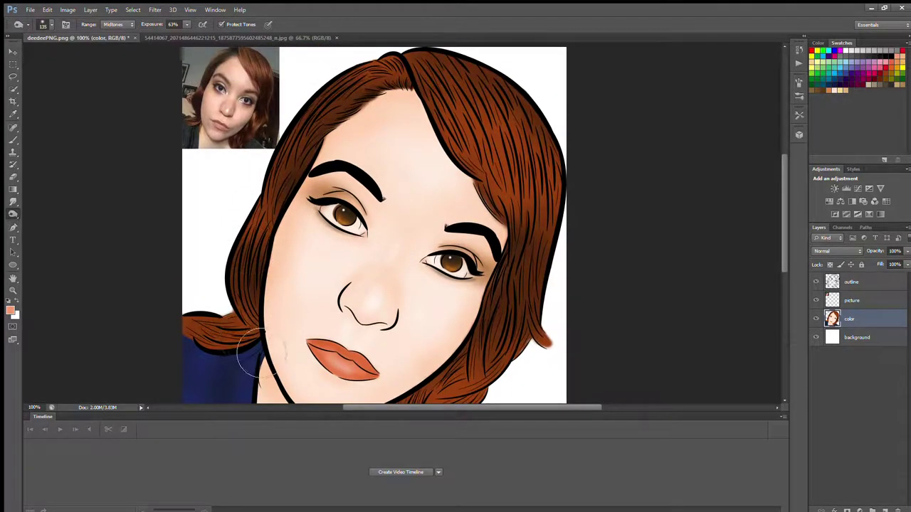
scroll(407, 135, up, 2)
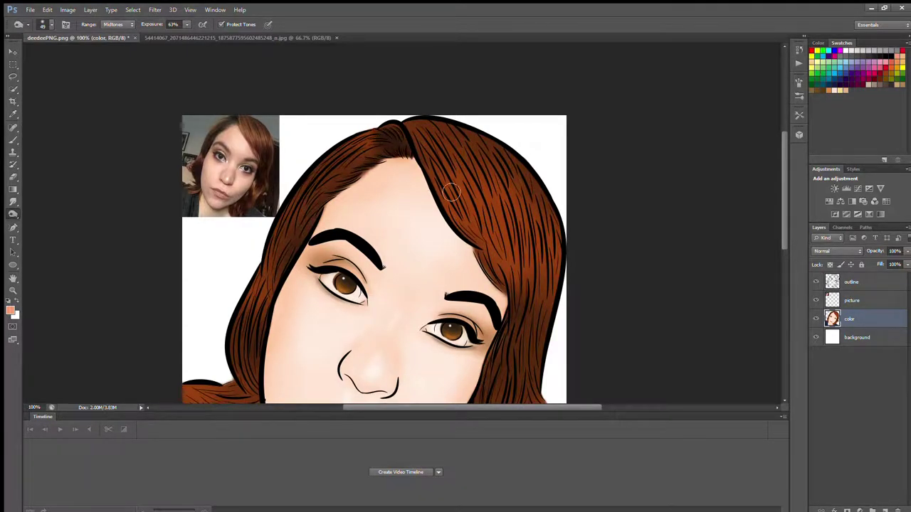
scroll(427, 157, down, 2)
scroll(384, 110, up, 1)
scroll(397, 95, down, 1)
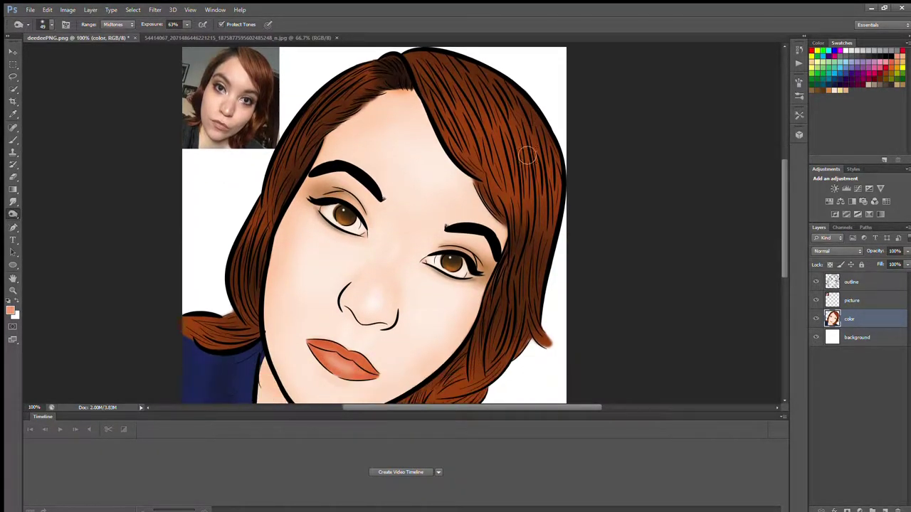
scroll(427, 128, down, 1)
scroll(463, 178, up, 1)
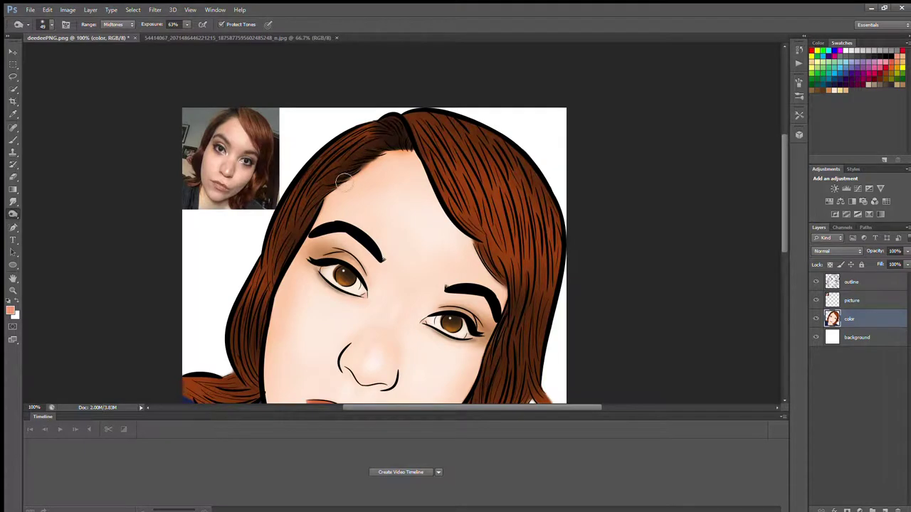
scroll(517, 247, down, 3)
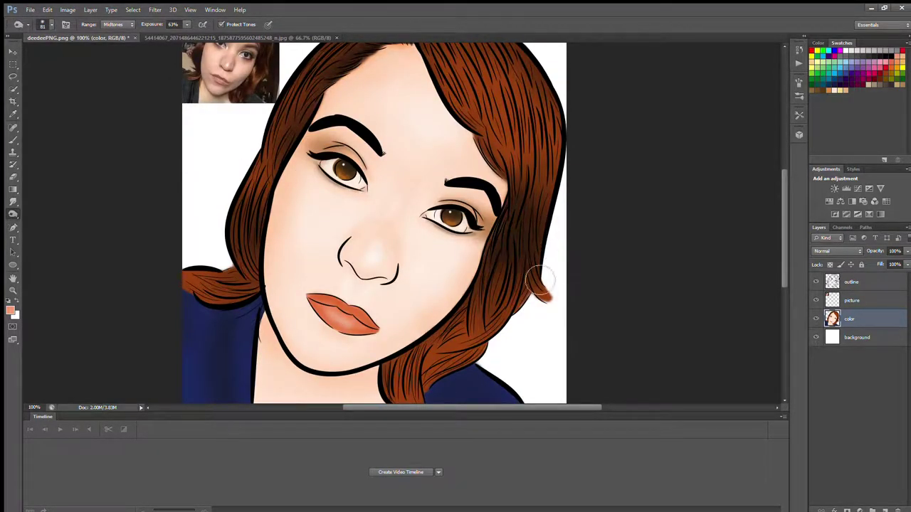
scroll(548, 267, up, 3)
scroll(569, 242, up, 1)
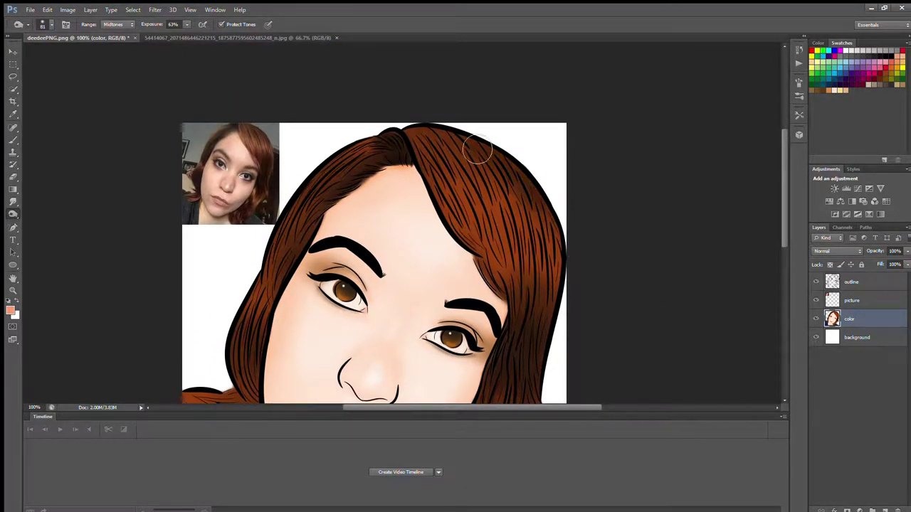
scroll(708, 249, down, 3)
scroll(700, 257, down, 1)
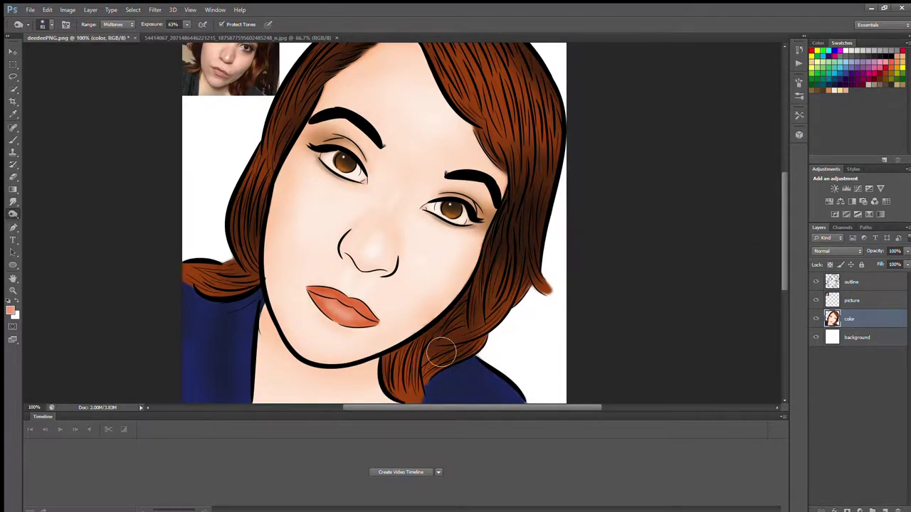
scroll(643, 268, up, 2)
scroll(642, 268, up, 1)
scroll(211, 259, down, 2)
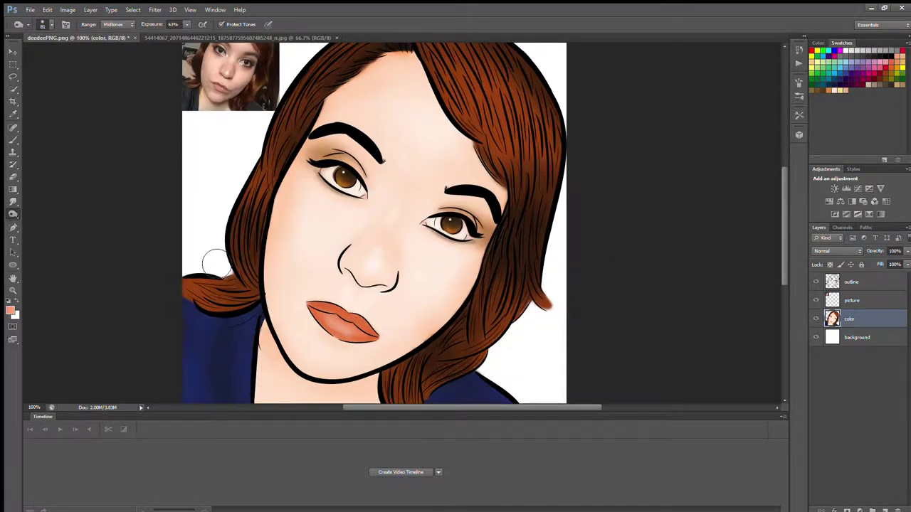
scroll(211, 258, up, 2)
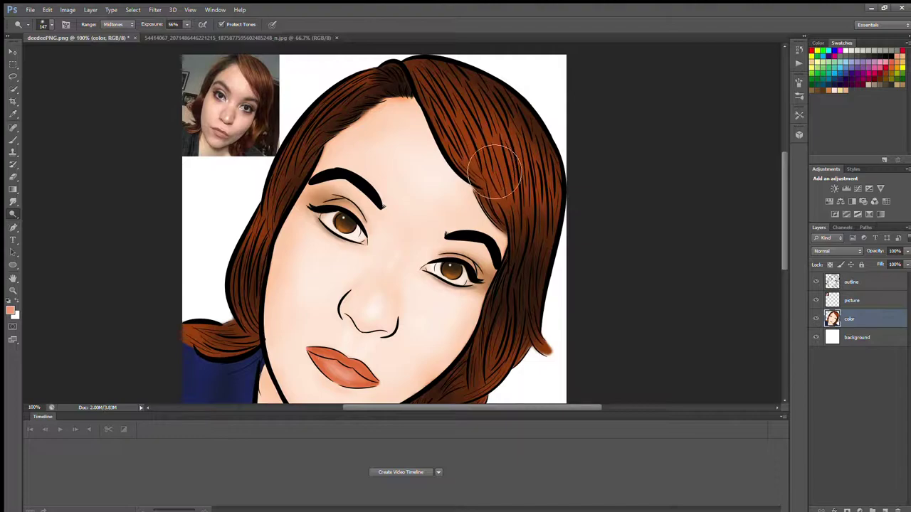
scroll(87, 98, down, 2)
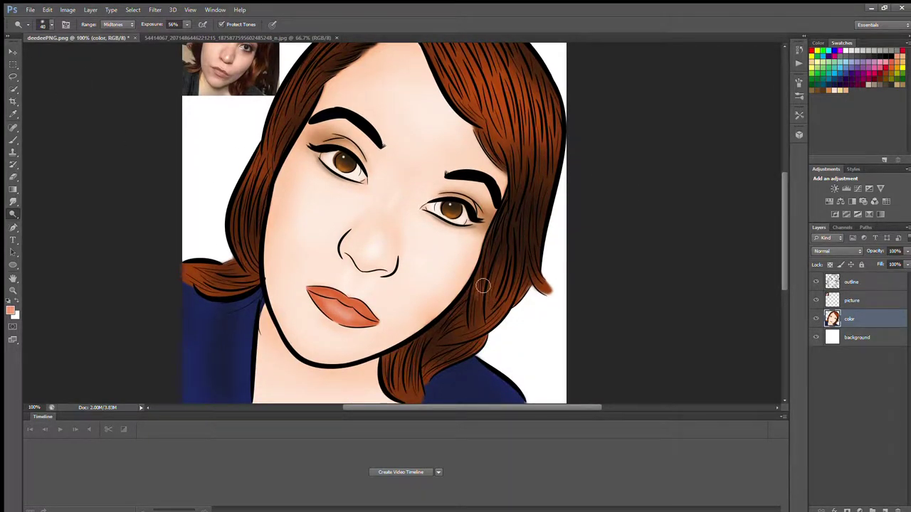
scroll(484, 341, up, 1)
scroll(560, 240, up, 2)
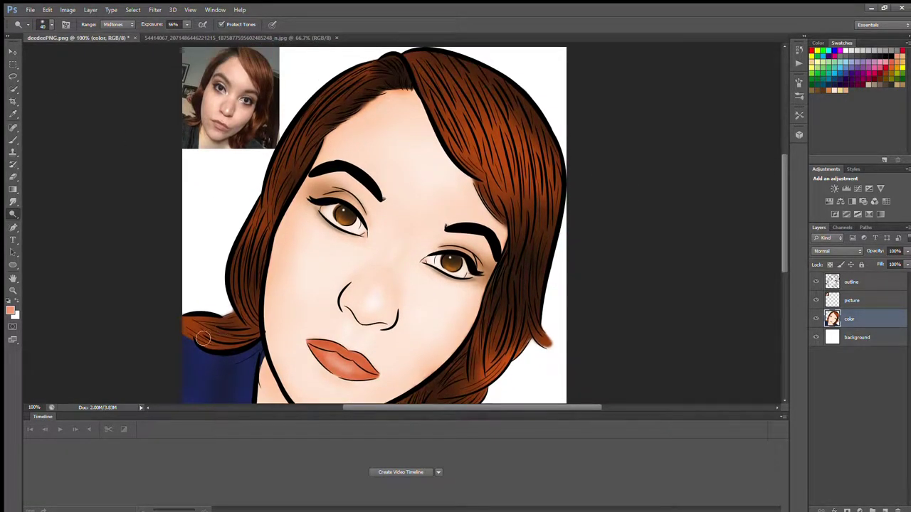
scroll(333, 170, up, 2)
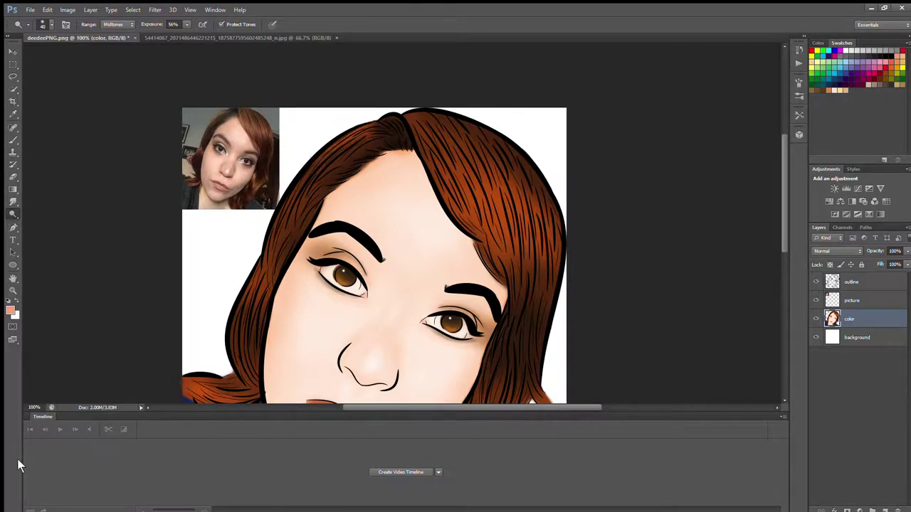
Zoom out to the whole portrait and select the picture layer holding the reference photo
scroll(587, 284, down, 4)
scroll(213, 338, up, 2)
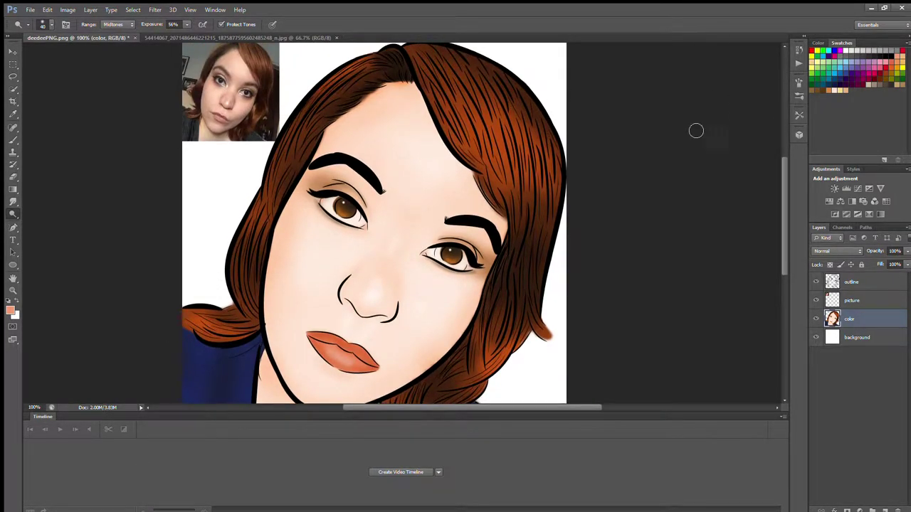
scroll(719, 98, down, 1)
key(ctrl+minus)
click(846, 300)
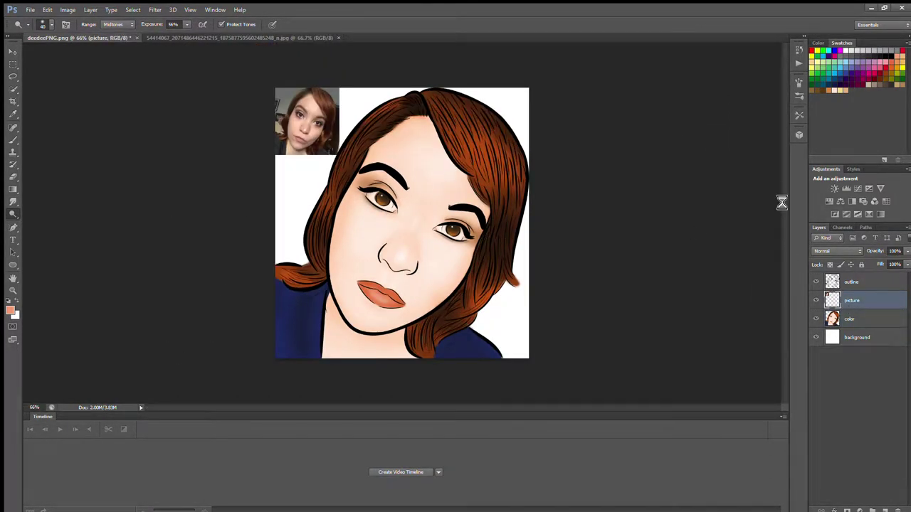
Delete the reference-photo picture layer, leaving only the finished comic portrait
key(Delete)
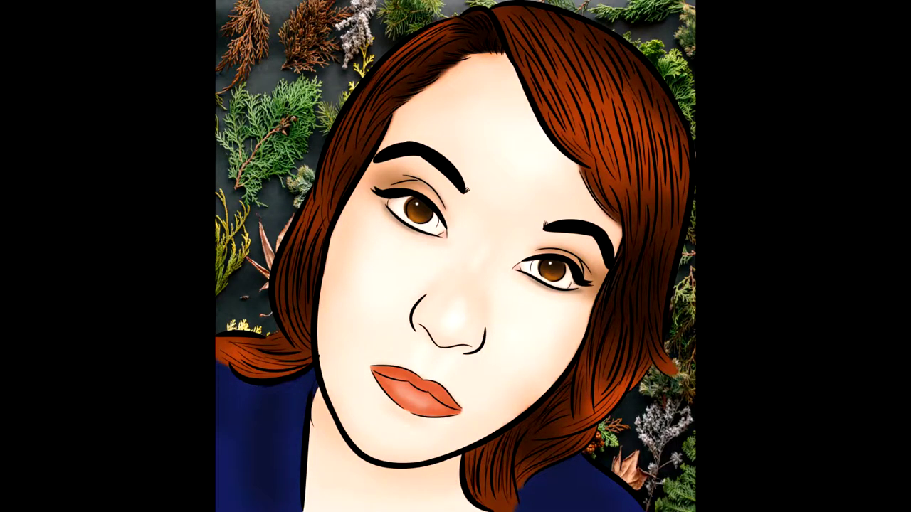